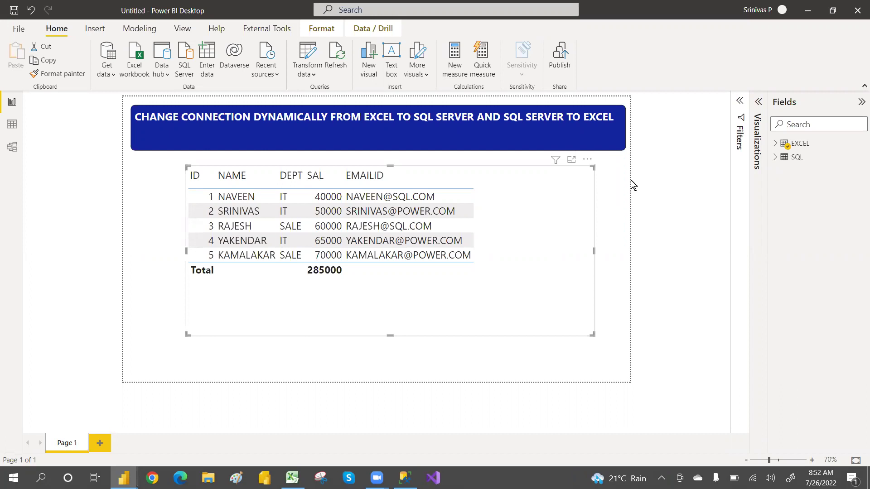
Step: Set the SOURCE parameter to SQL and apply the pending query changes
{"action": "left_click", "coordinate": [314, 76]}
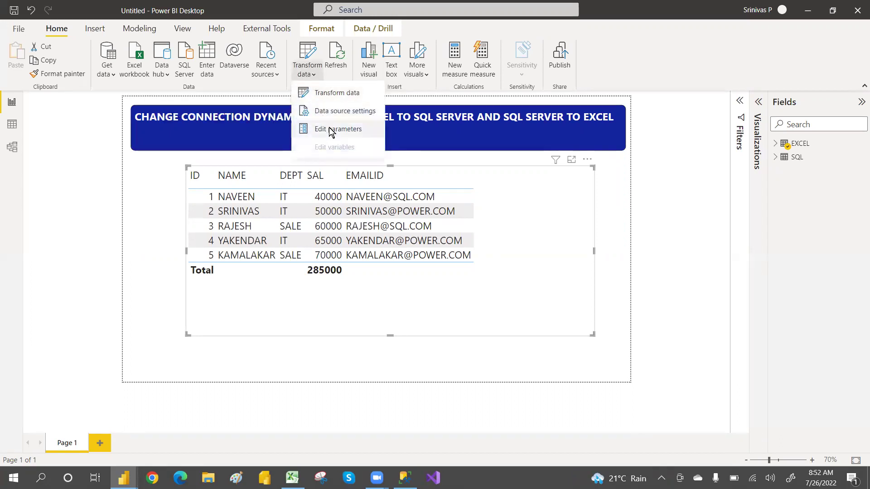
{"action": "left_click", "coordinate": [333, 131]}
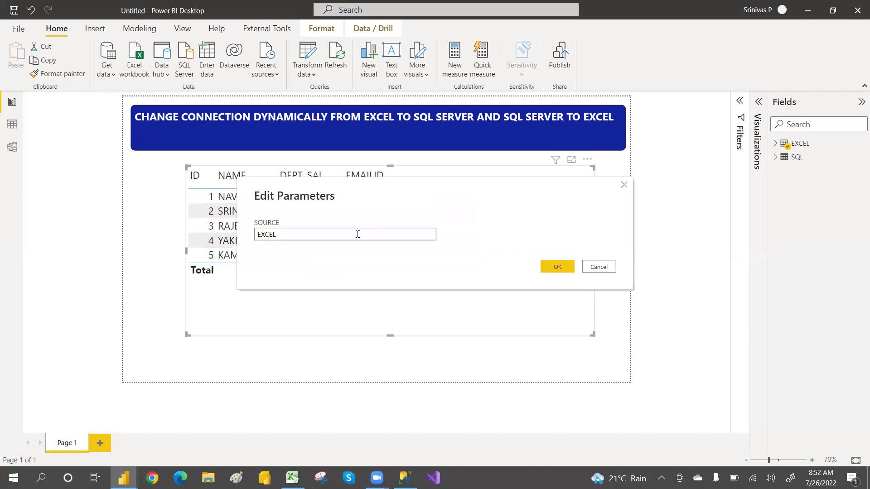
{"action": "left_click_drag", "start_coordinate": [299, 235], "coordinate": [245, 236]}
{"action": "type", "text": "SQL"}
{"action": "left_click", "coordinate": [558, 267]}
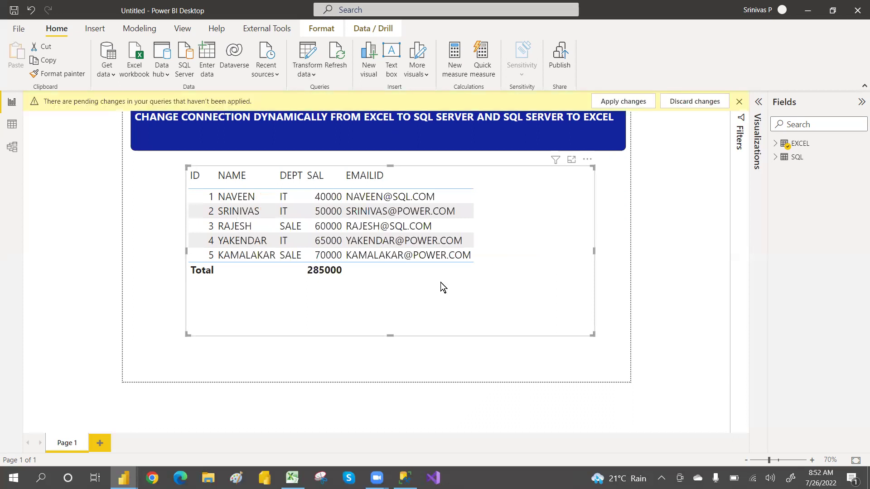
{"action": "left_click", "coordinate": [628, 103]}
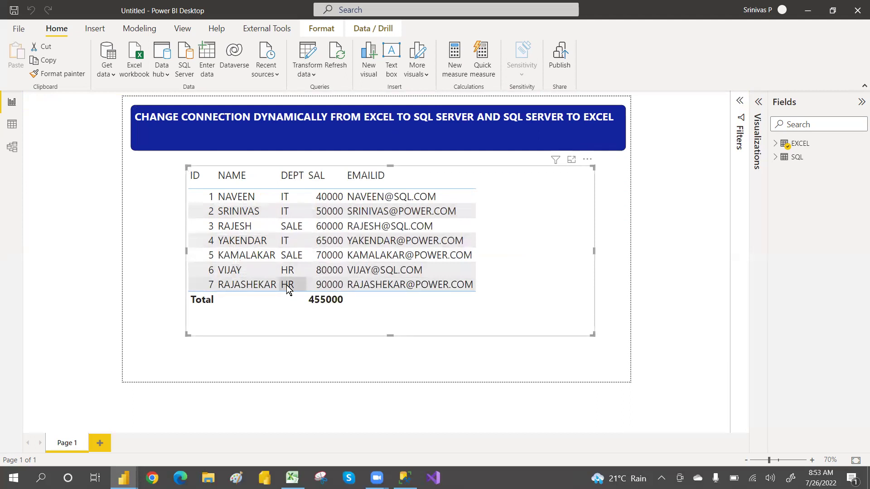
Step: Open the Power Query Editor to examine the EXCEL query's result formula and the SOURCE parameter, then minimize the editor
{"action": "left_click", "coordinate": [311, 74]}
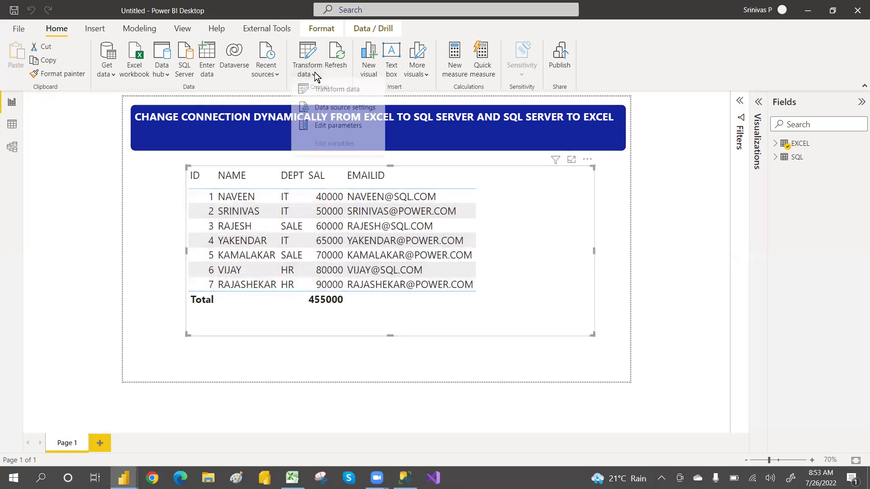
{"action": "left_click", "coordinate": [333, 94]}
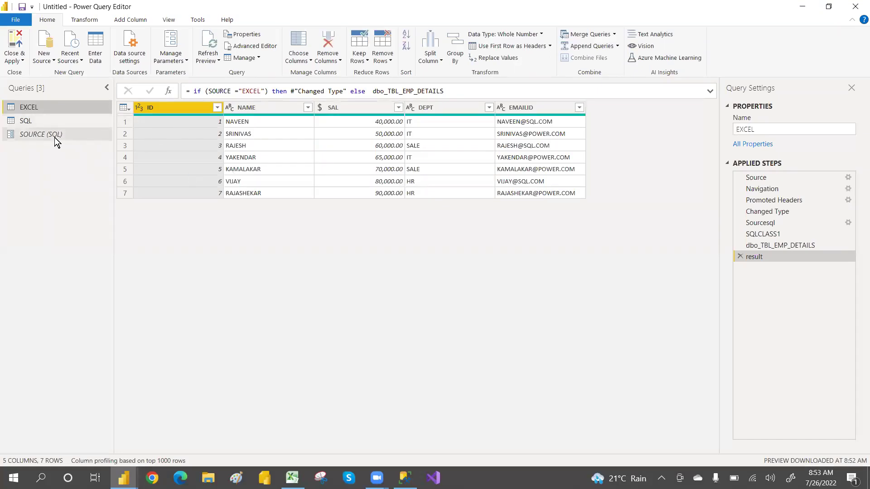
{"action": "left_click", "coordinate": [800, 8]}
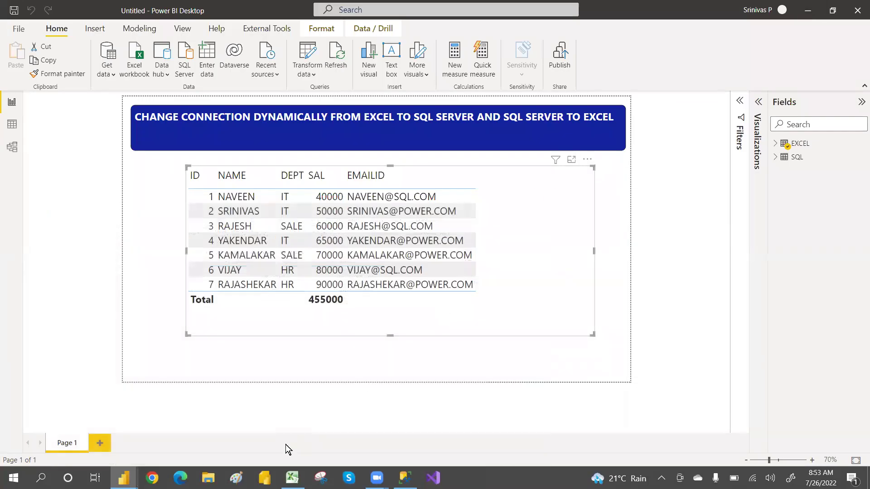
Step: Switch to the blank Power BI report and close the finished report's Power Query Editor window
{"action": "mouse_move", "coordinate": [124, 478]}
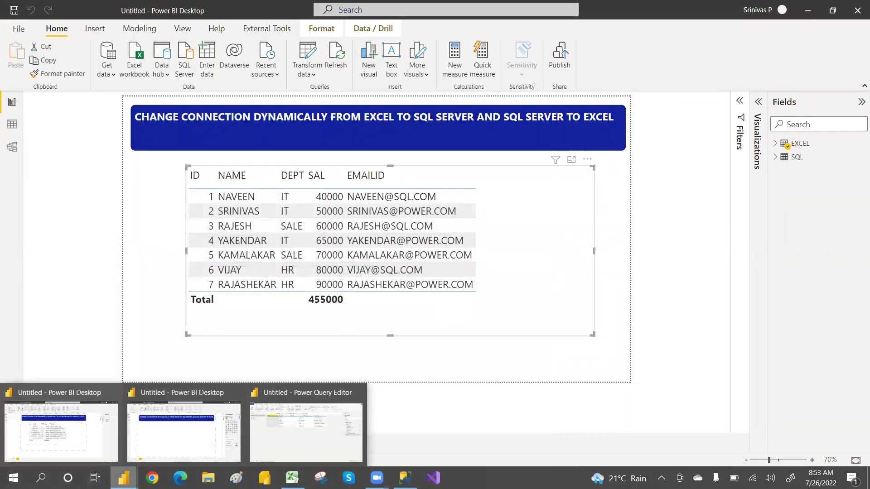
{"action": "left_click", "coordinate": [170, 438]}
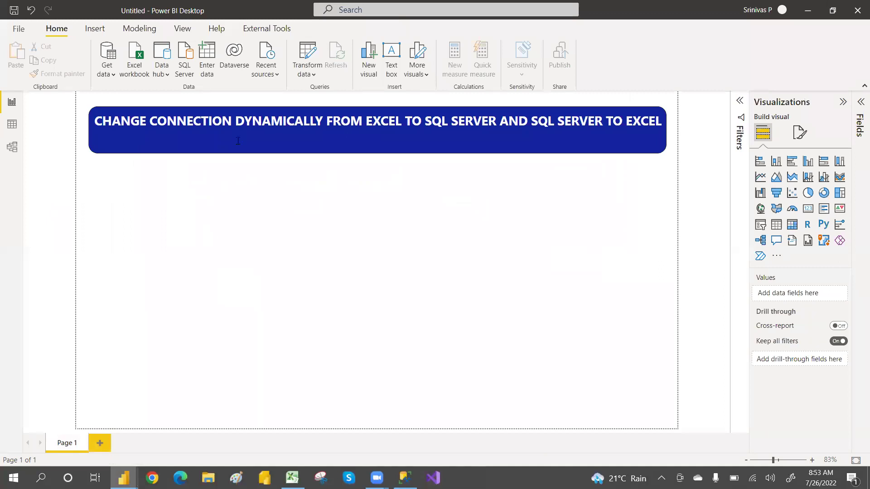
{"action": "mouse_move", "coordinate": [123, 478]}
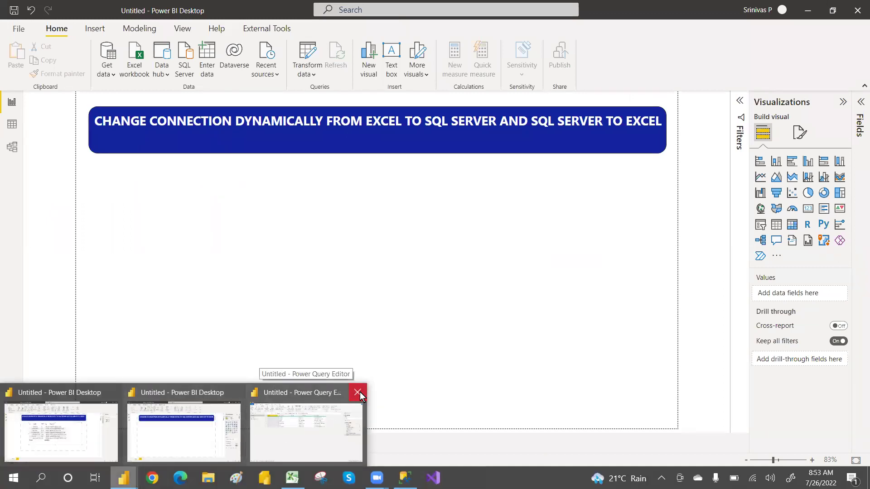
{"action": "left_click", "coordinate": [357, 393]}
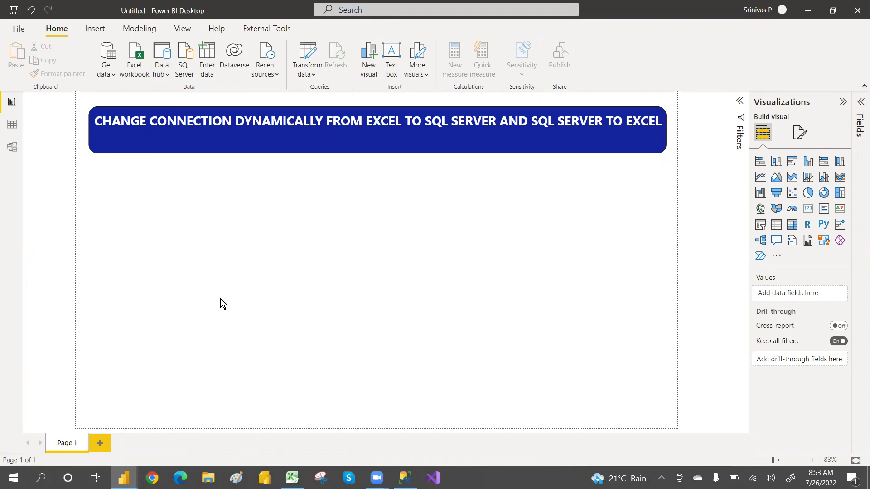
Step: Compare the employee rows in the Excel workbook's Sheet1 with the TBL_EMP_DETAILS query results in SQL Server Management Studio
{"action": "left_click", "coordinate": [292, 478]}
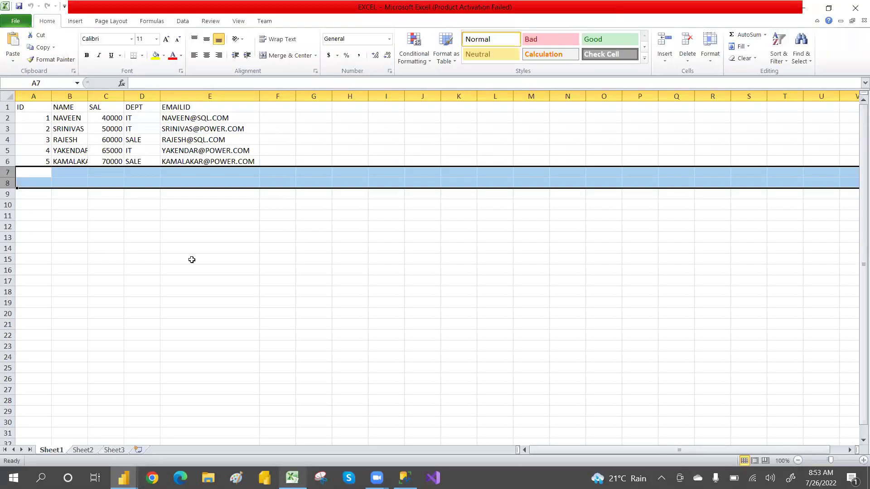
{"action": "left_click", "coordinate": [79, 223]}
{"action": "left_click_drag", "start_coordinate": [33, 117], "coordinate": [220, 173]}
{"action": "left_click", "coordinate": [406, 478]}
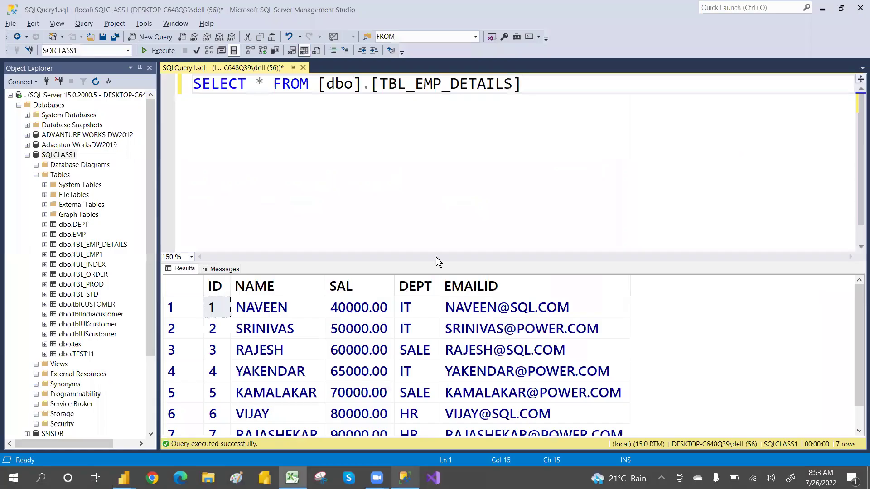
{"action": "left_click", "coordinate": [176, 286]}
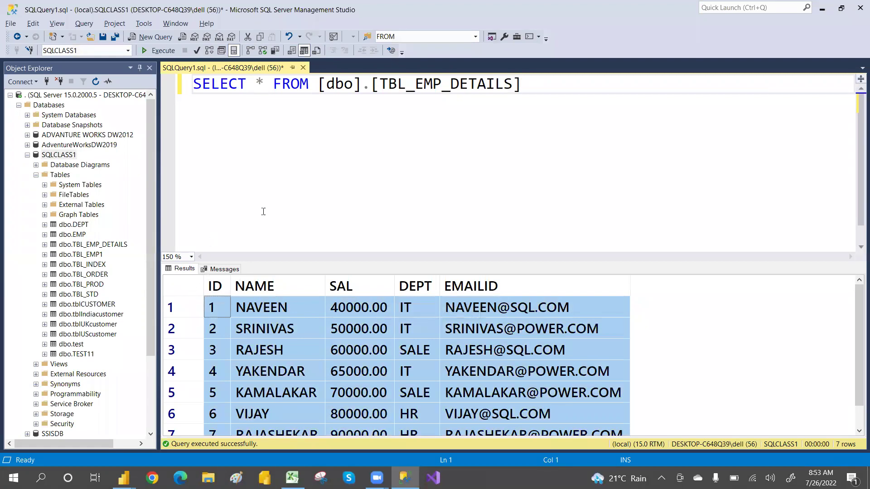
{"action": "key", "text": "alt+Tab"}
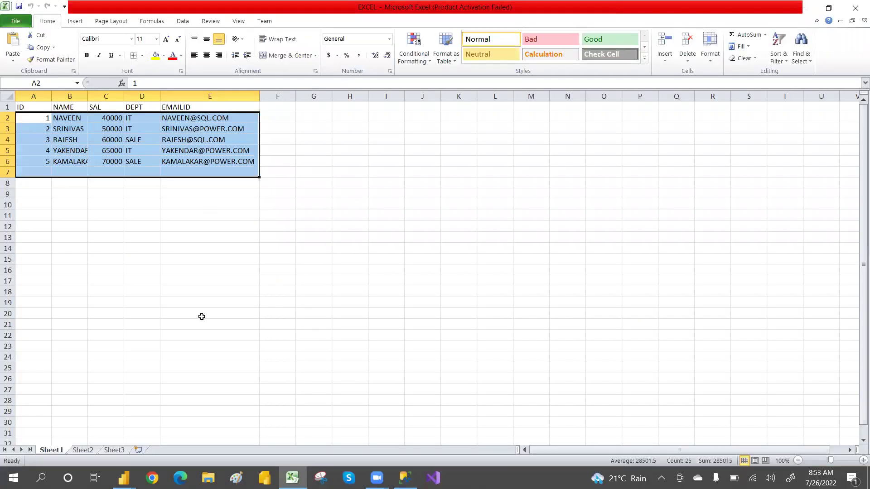
Step: Return to the blank Power BI report, connect to the EXCEL workbook on the Desktop and open Sheet1 for transformation
{"action": "left_click", "coordinate": [134, 478]}
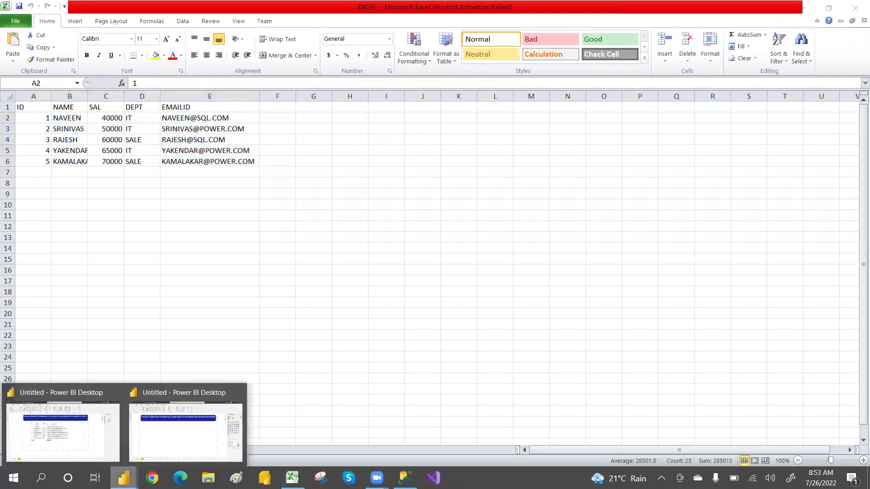
{"action": "left_click", "coordinate": [183, 439]}
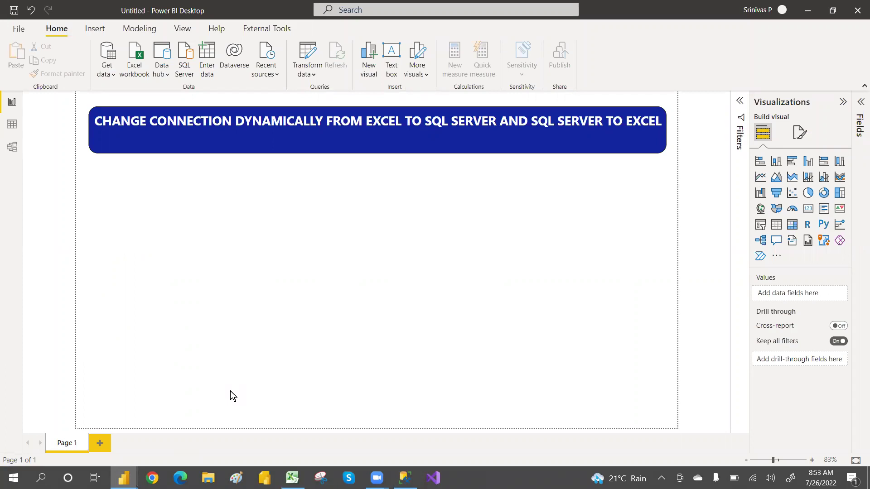
{"action": "left_click", "coordinate": [113, 78]}
{"action": "left_click", "coordinate": [132, 112]}
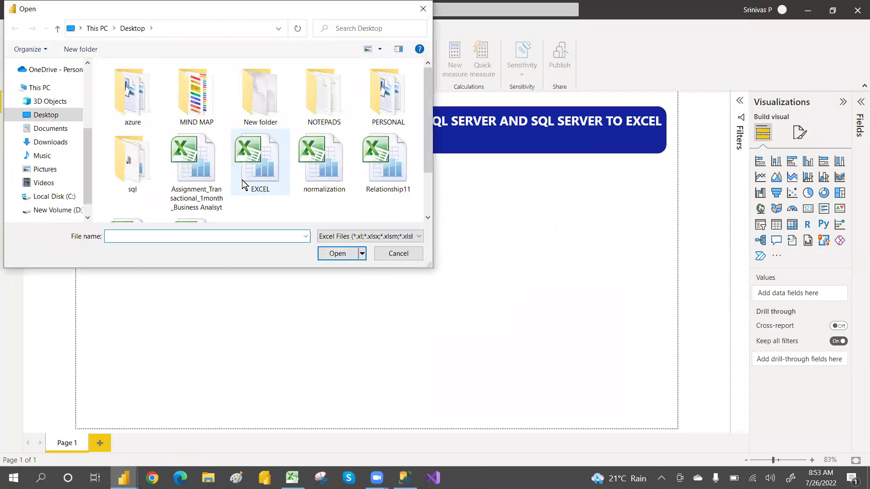
{"action": "left_click", "coordinate": [285, 160]}
{"action": "left_click", "coordinate": [338, 255]}
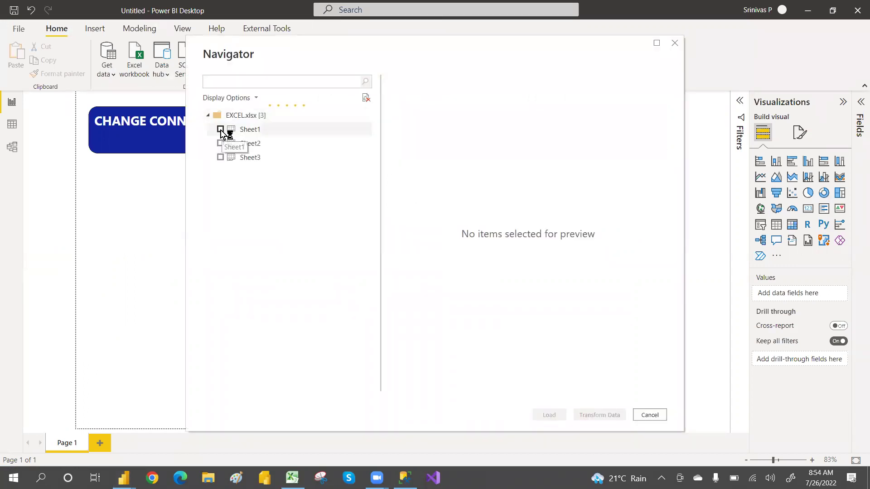
{"action": "left_click", "coordinate": [221, 130]}
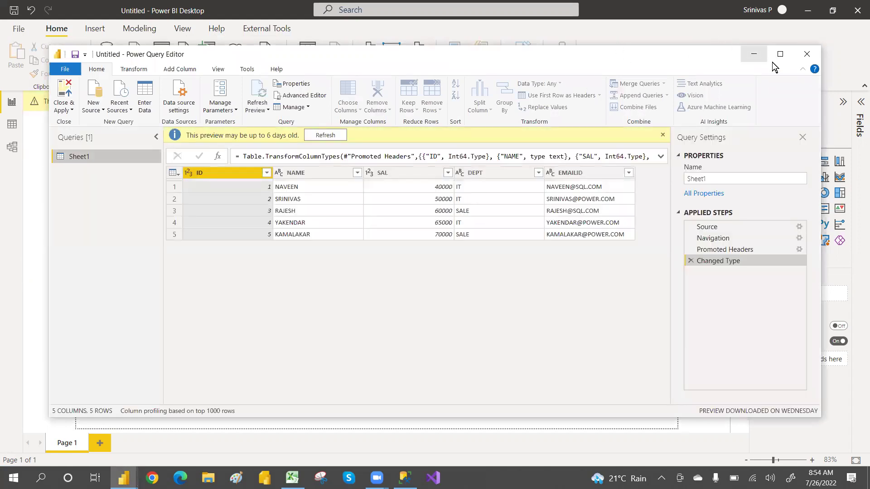
Step: Maximize the Power Query Editor, dismiss the old-preview notice and rename the Sheet1 query EXCEL
{"action": "left_click", "coordinate": [780, 53]}
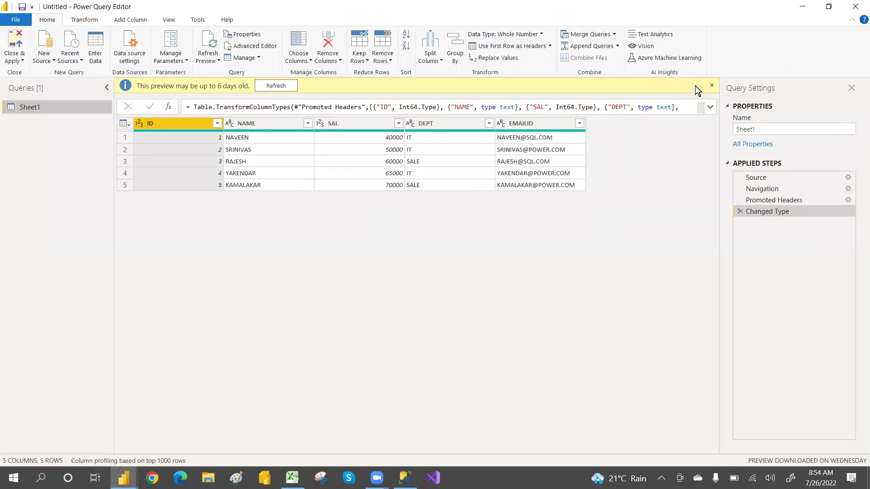
{"action": "left_click", "coordinate": [713, 86]}
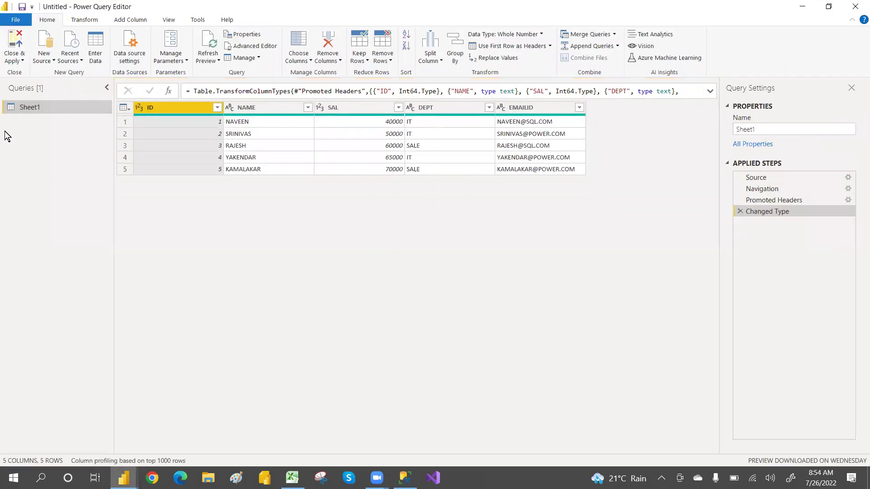
{"action": "double_click", "coordinate": [44, 108]}
{"action": "type", "text": "EXCEL"}
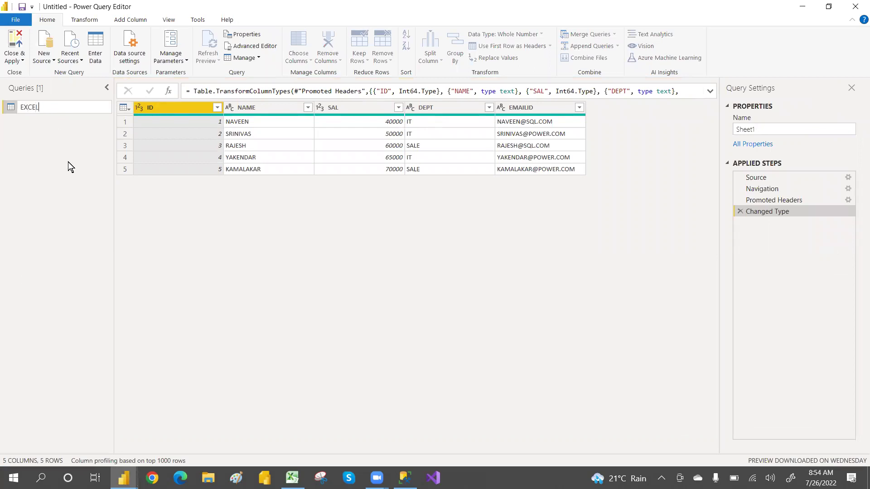
{"action": "key", "text": "Return"}
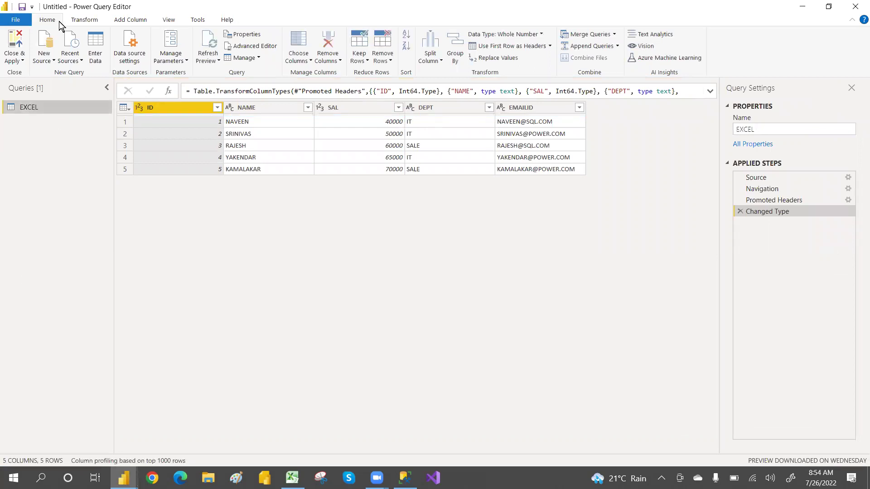
Step: Import the TBL_EMP_DETAILS table from the SQLCLASS1 database on SQL Server "." as a new source
{"action": "left_click", "coordinate": [44, 56]}
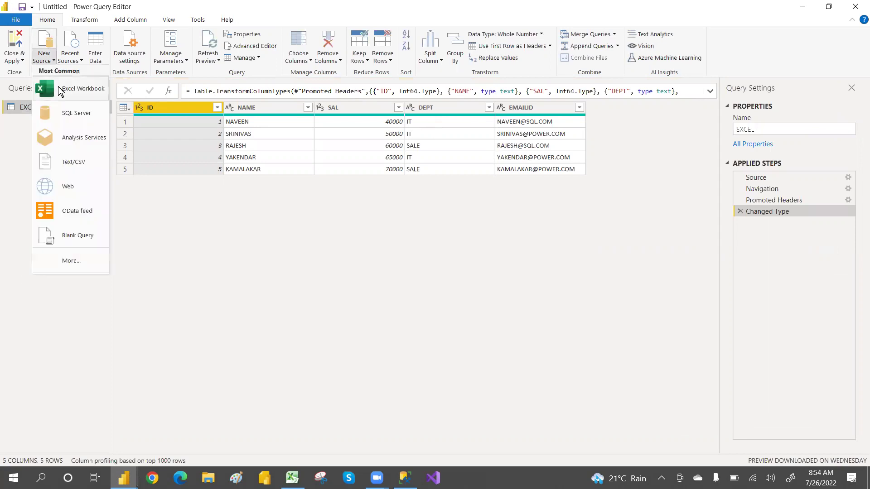
{"action": "left_click", "coordinate": [66, 119]}
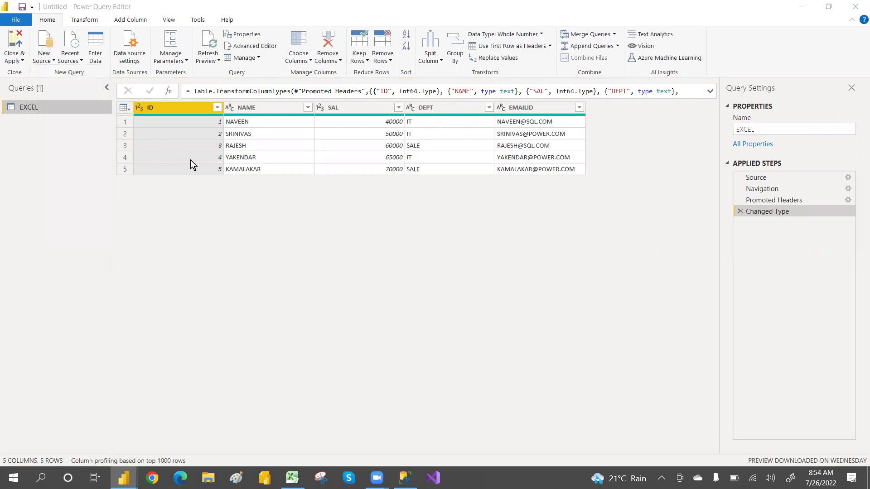
{"action": "type", "text": "."}
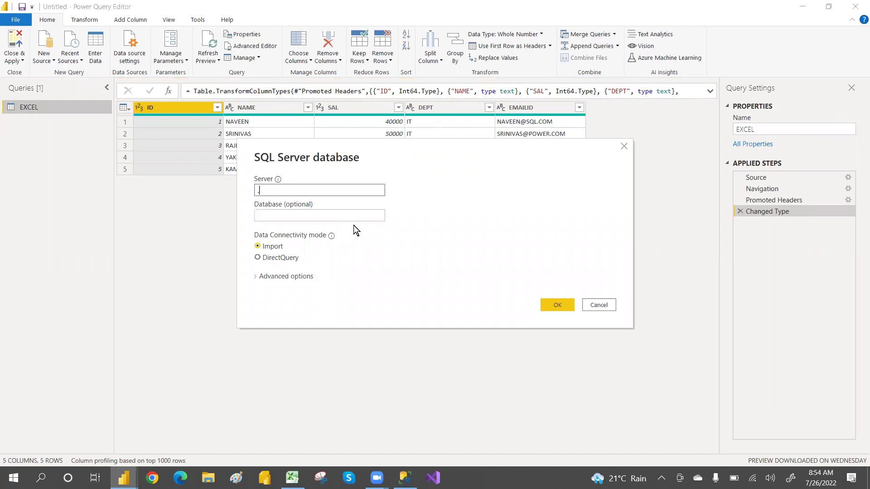
{"action": "left_click", "coordinate": [556, 305]}
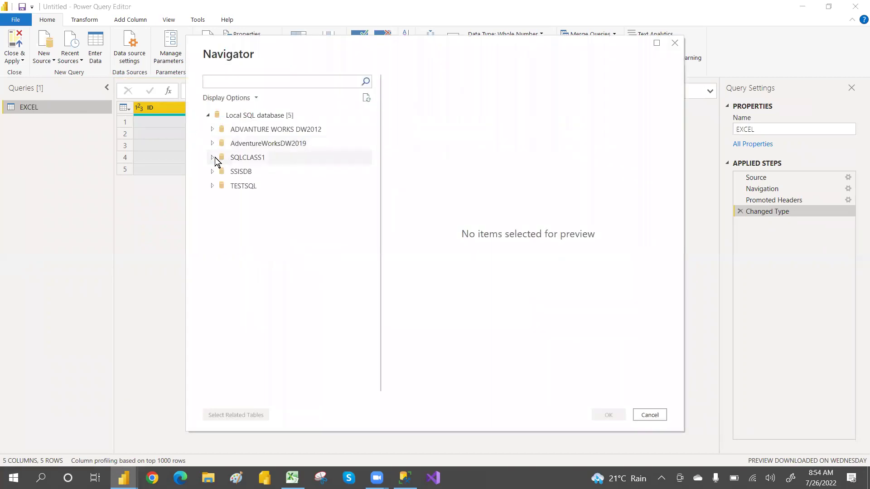
{"action": "double_click", "coordinate": [218, 157]}
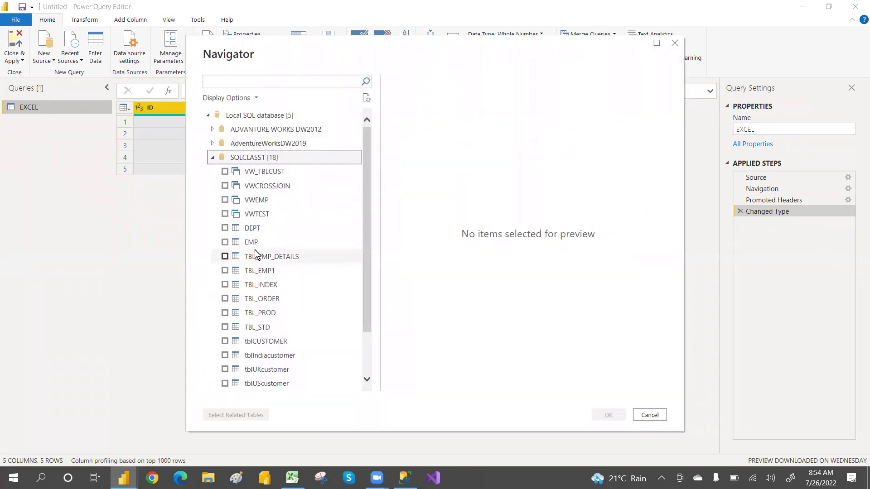
{"action": "left_click", "coordinate": [225, 257]}
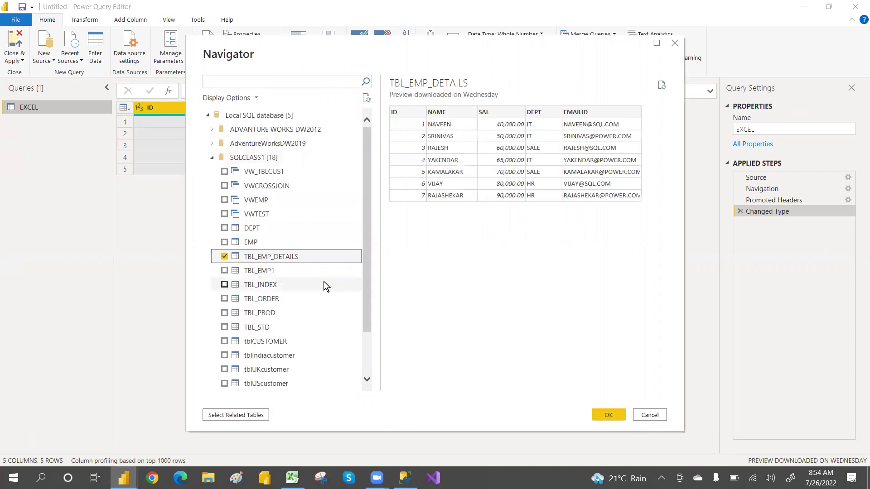
{"action": "left_click", "coordinate": [609, 415]}
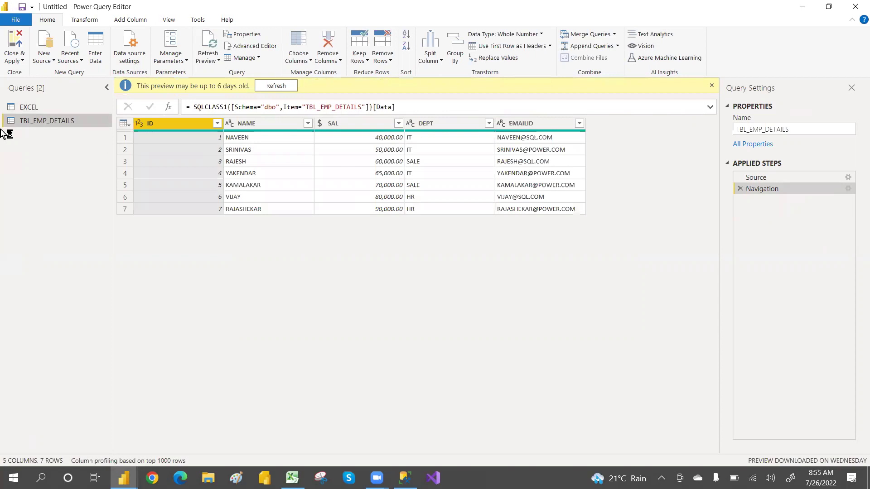
Step: Rename the TBL_EMP_DETAILS query SQL
{"action": "double_click", "coordinate": [51, 120]}
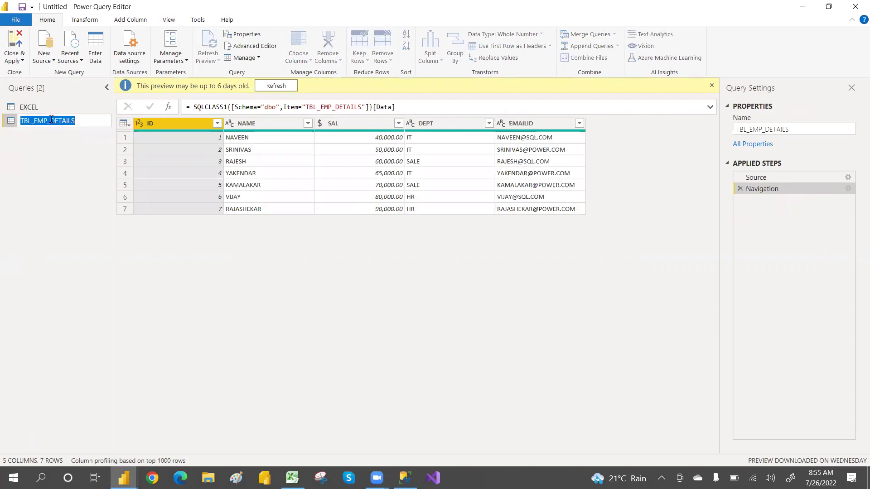
{"action": "type", "text": "SQL"}
{"action": "left_click", "coordinate": [74, 224]}
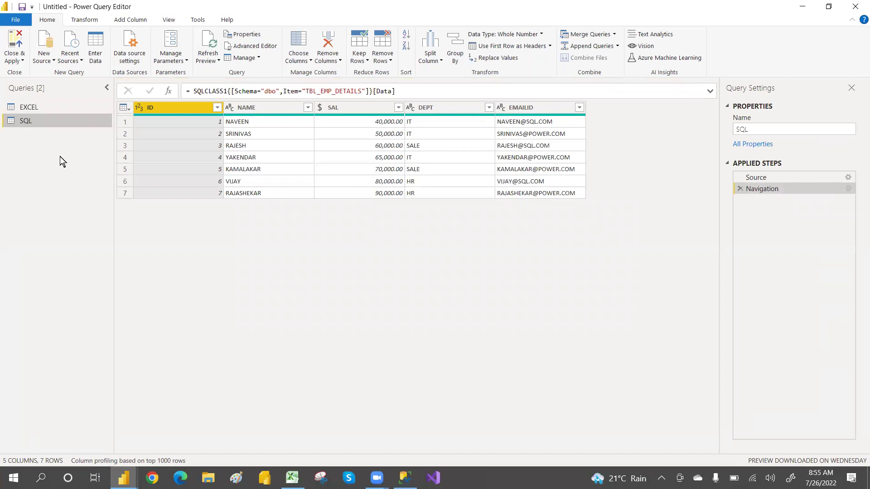
{"action": "left_click", "coordinate": [185, 62]}
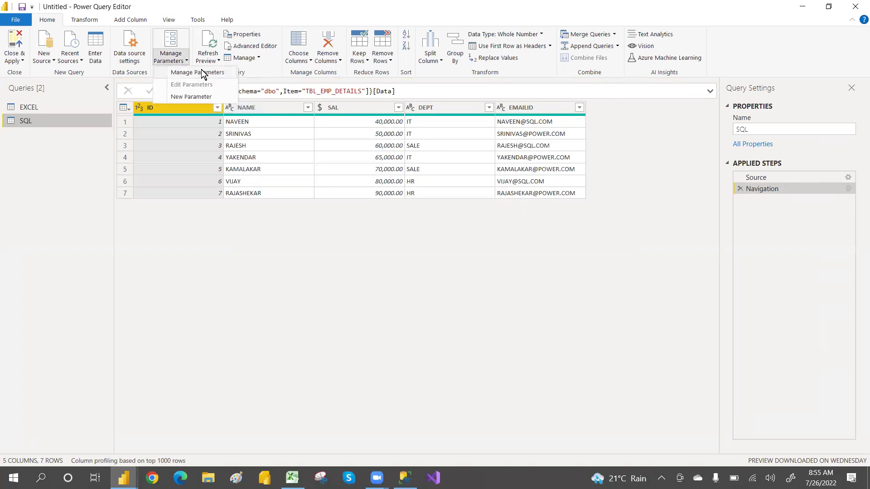
{"action": "left_click", "coordinate": [197, 98]}
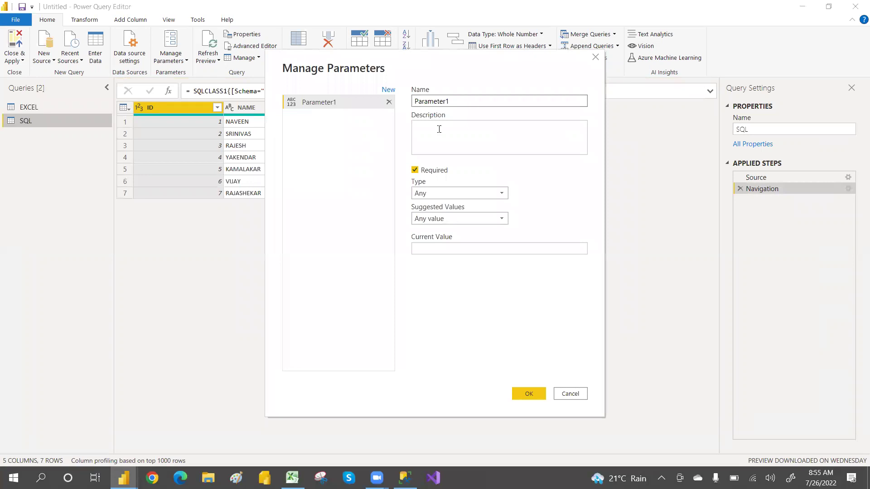
{"action": "left_click", "coordinate": [571, 394]}
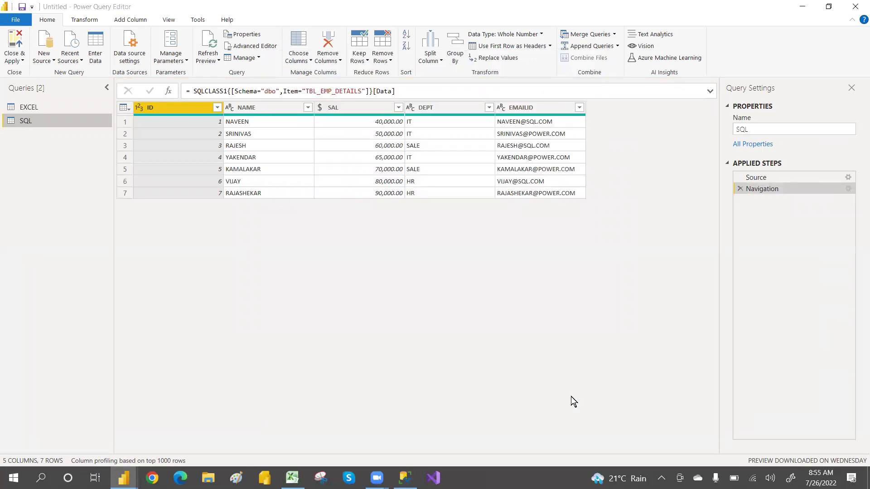
Step: Create a required parameter named SOURCE with type Text and current value EXCEL
{"action": "left_click", "coordinate": [186, 67]}
{"action": "left_click", "coordinate": [193, 99]}
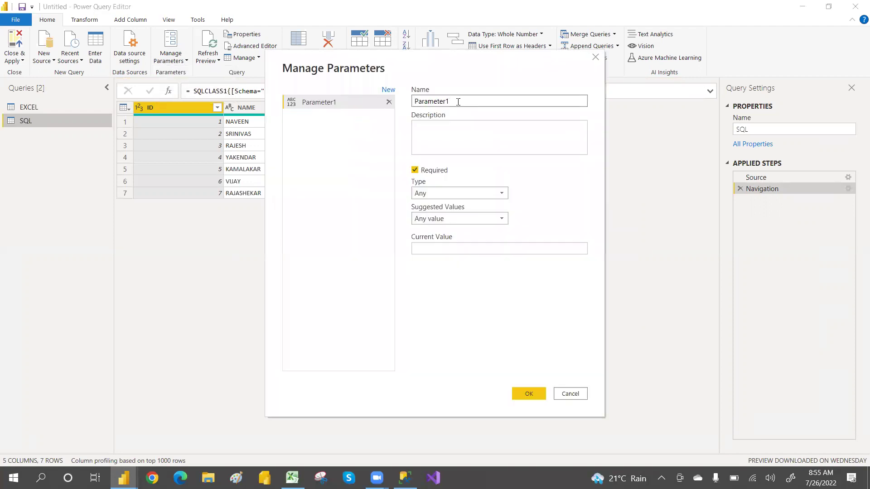
{"action": "left_click_drag", "start_coordinate": [450, 101], "coordinate": [404, 97]}
{"action": "type", "text": "SOURCE"}
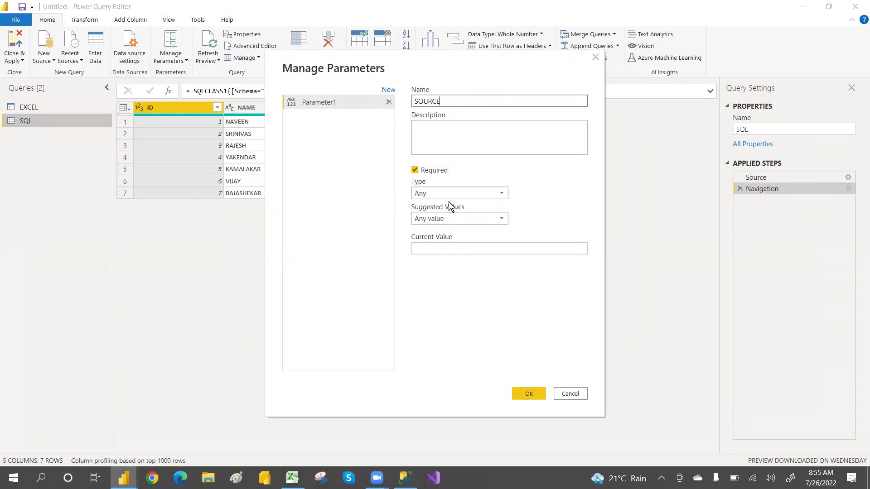
{"action": "left_click", "coordinate": [482, 193]}
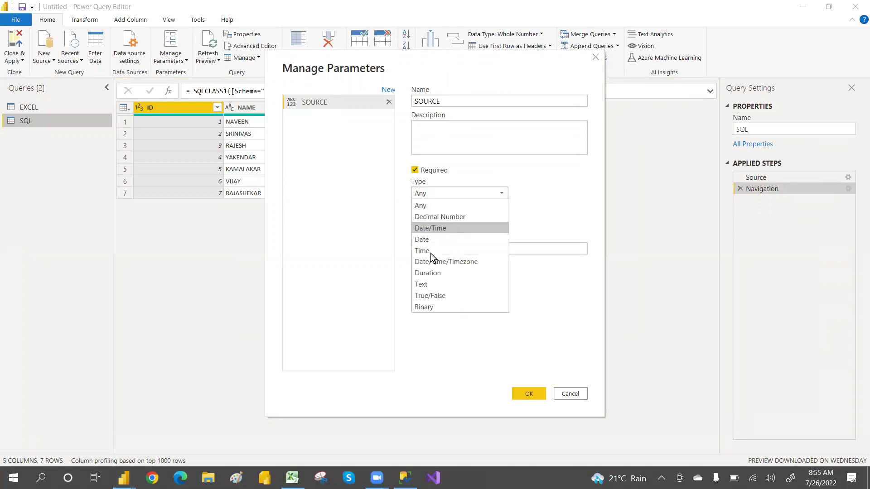
{"action": "left_click", "coordinate": [421, 285]}
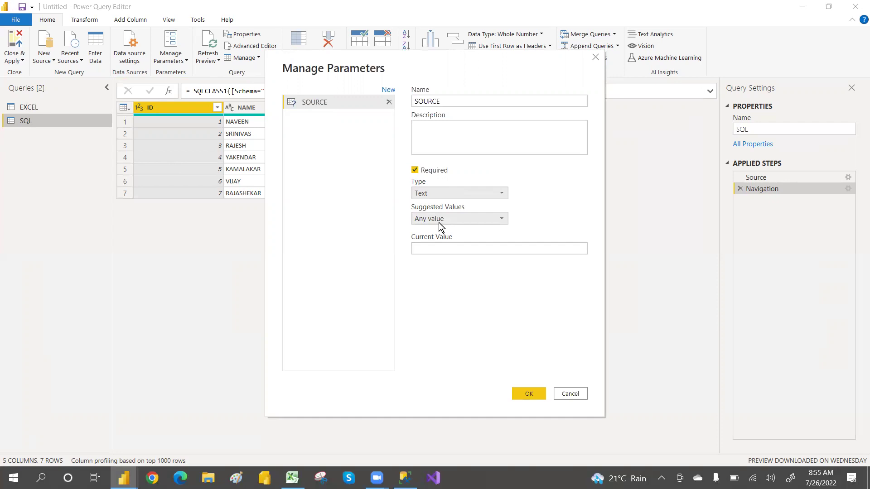
{"action": "left_click", "coordinate": [429, 247]}
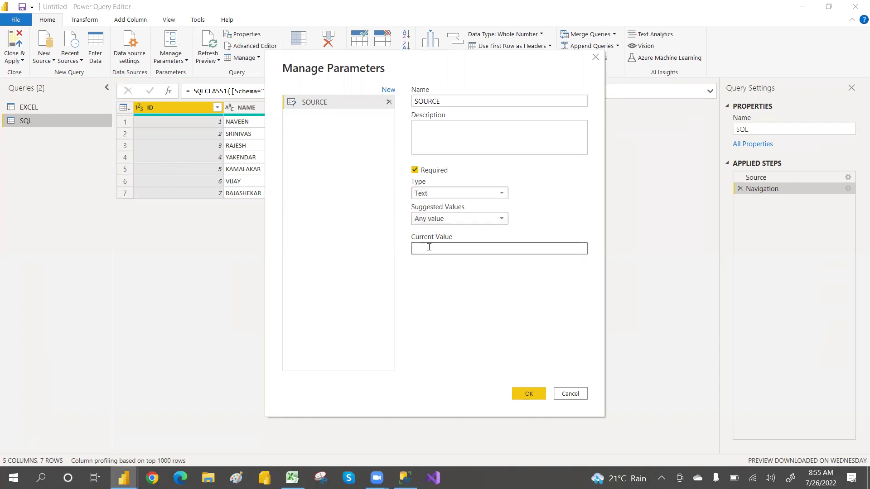
{"action": "type", "text": "EXCEL"}
{"action": "left_click", "coordinate": [523, 397]}
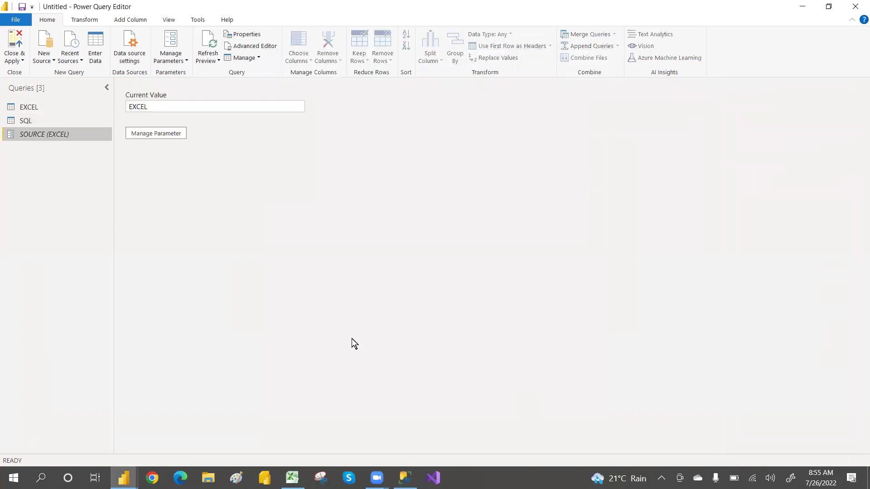
Step: Copy the Source, SQLCLASS1 and dbo_TBL_EMP_DETAILS lines from the SQL query's M code, leaving that query unmodified
{"action": "left_click", "coordinate": [30, 108]}
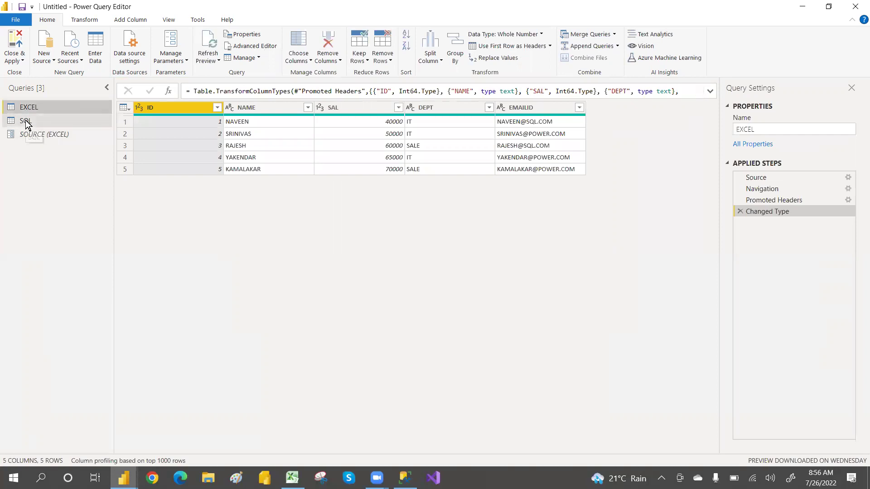
{"action": "left_click", "coordinate": [26, 120]}
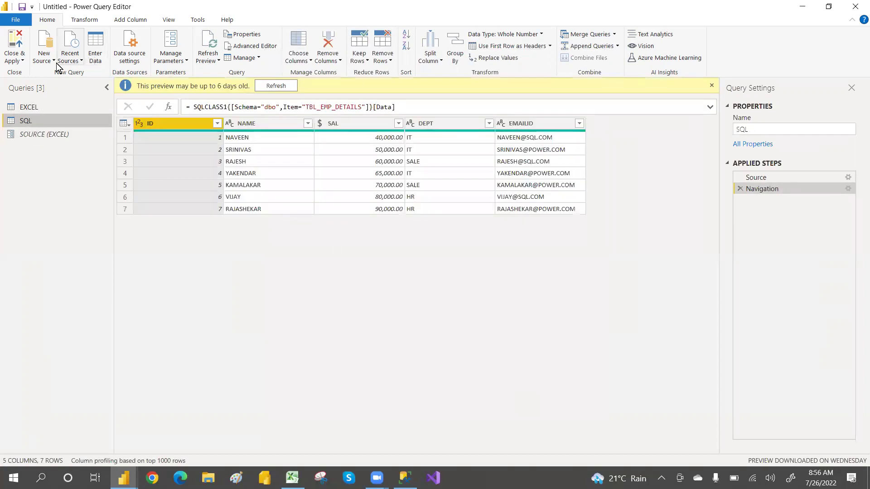
{"action": "left_click", "coordinate": [247, 46]}
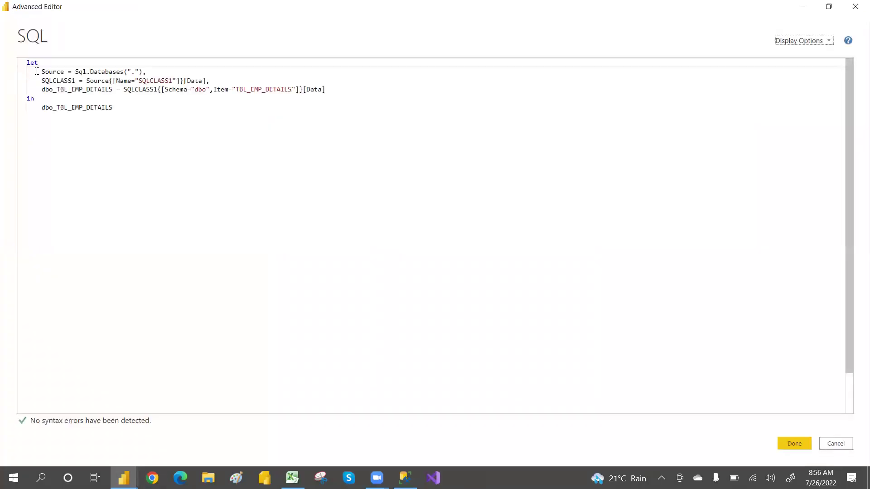
{"action": "left_click_drag", "start_coordinate": [39, 72], "coordinate": [331, 89]}
{"action": "key", "text": "ctrl+c"}
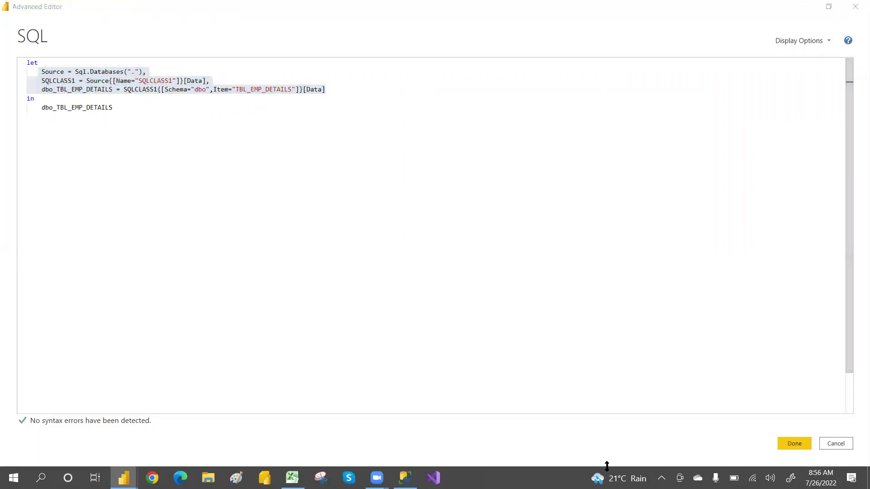
{"action": "left_click", "coordinate": [833, 444]}
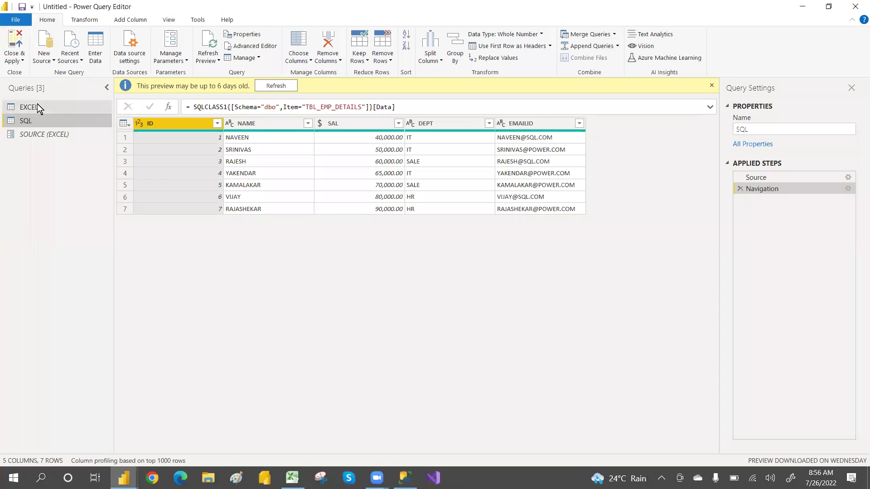
Step: Append the copied SQL lines after the #"Changed Type" line in the EXCEL query's M code, adding the separating comma and aligning the indentation
{"action": "left_click", "coordinate": [32, 108]}
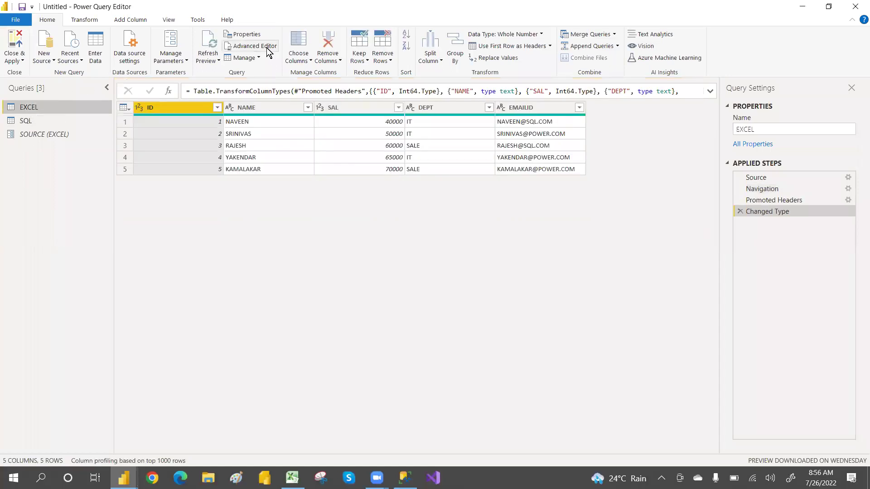
{"action": "left_click", "coordinate": [268, 48]}
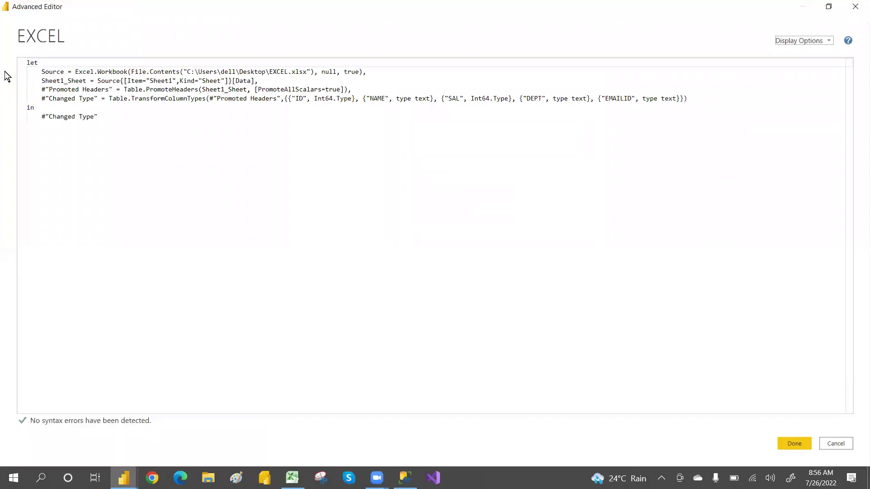
{"action": "left_click", "coordinate": [693, 96]}
{"action": "type", "text": ","}
{"action": "key", "text": "Return"}
{"action": "key", "text": "ctrl+v"}
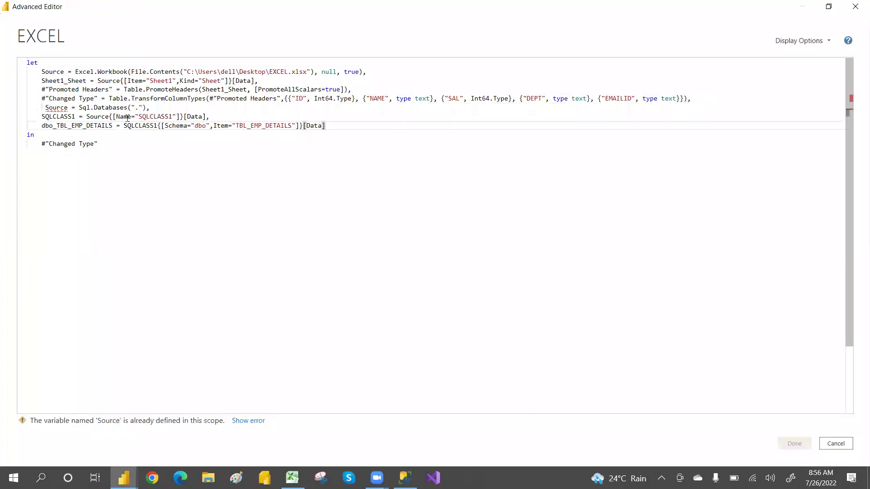
{"action": "left_click", "coordinate": [44, 109]}
{"action": "key", "text": "BackSpace"}
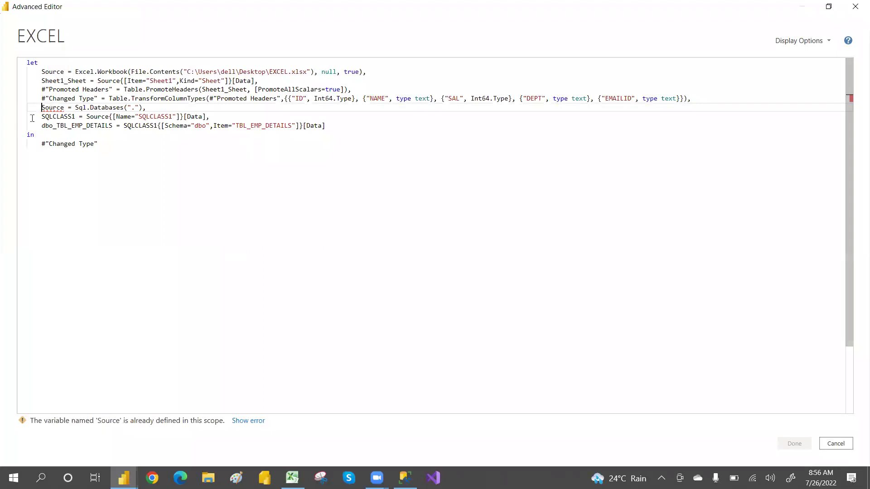
Step: Rename the pasted Sql.Databases step to SourceSQL and make the SQLCLASS1 line reference SourceSQL
{"action": "left_click", "coordinate": [65, 107]}
{"action": "type", "text": "SQL"}
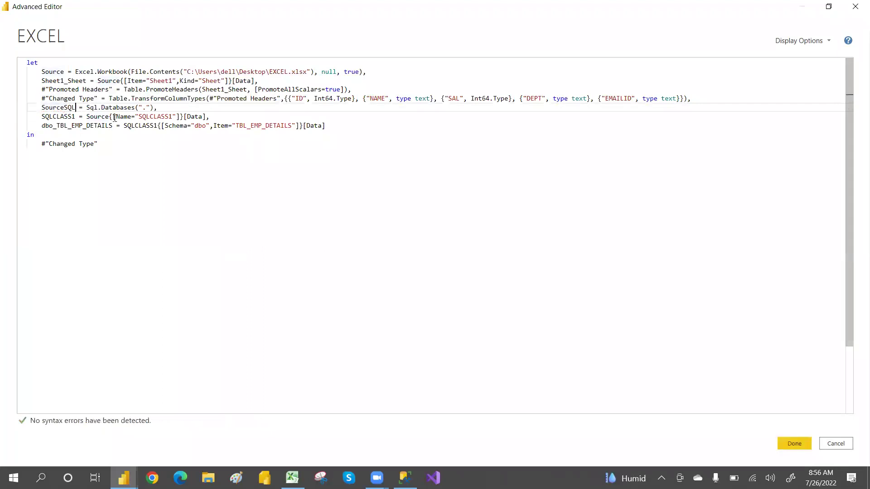
{"action": "double_click", "coordinate": [89, 116]}
{"action": "left_click_drag", "start_coordinate": [42, 71], "coordinate": [66, 72]}
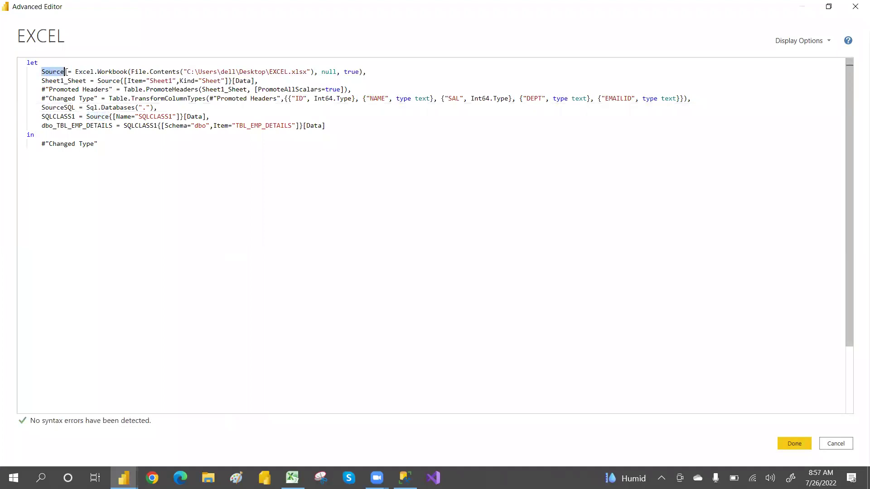
{"action": "left_click", "coordinate": [111, 116]}
{"action": "left_click", "coordinate": [110, 117]}
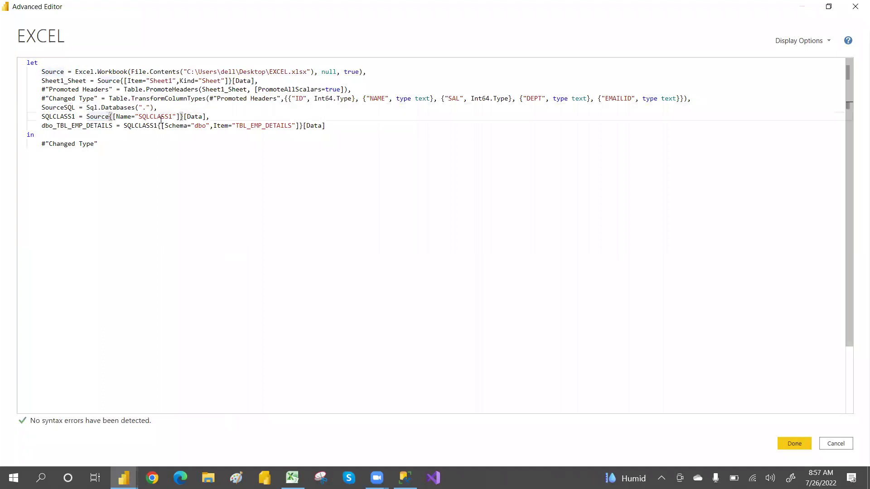
{"action": "type", "text": "SQL"}
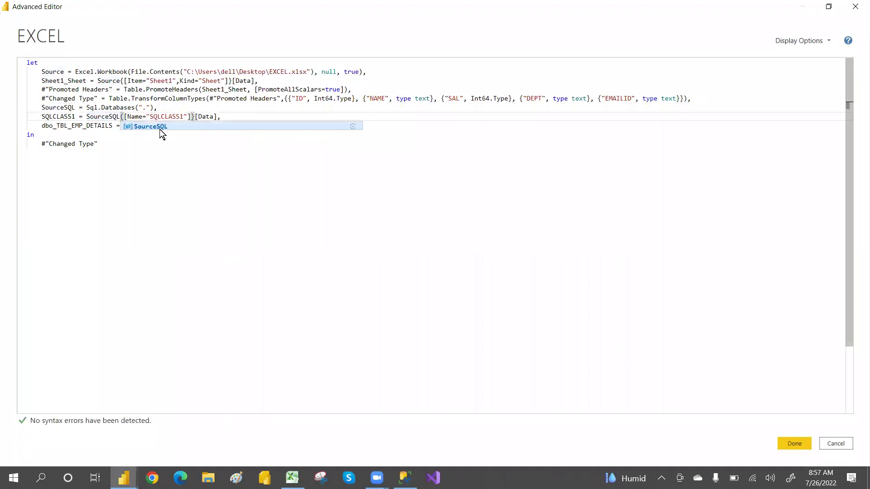
{"action": "left_click", "coordinate": [157, 129]}
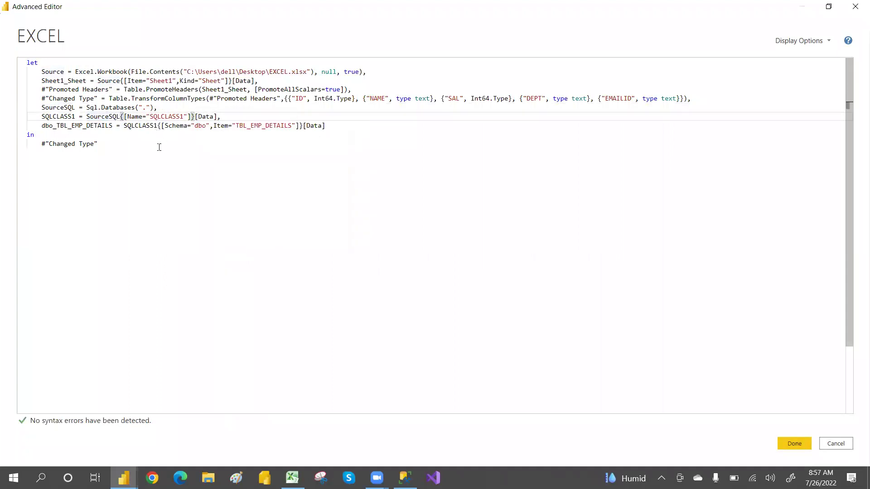
{"action": "left_click", "coordinate": [159, 147]}
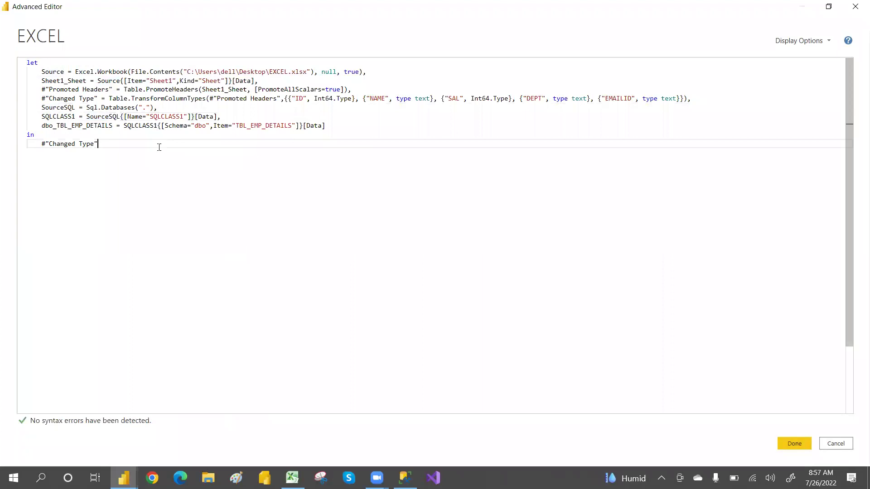
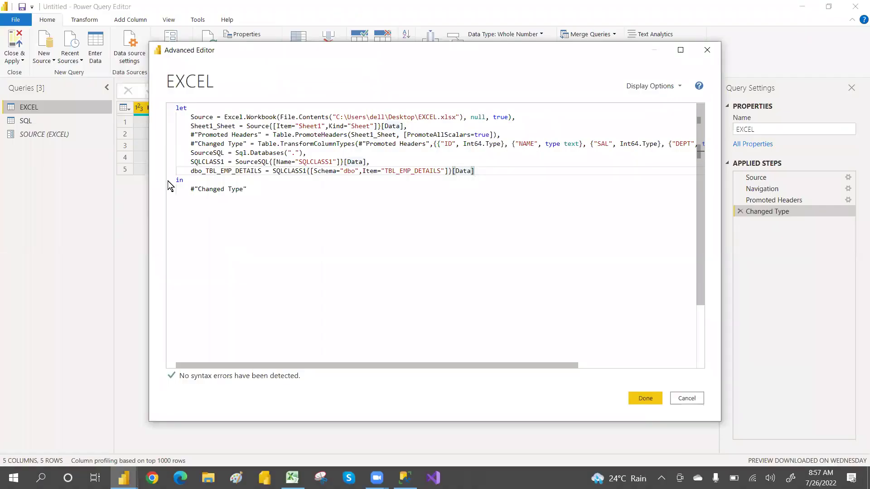
Step: Start a new line "result = if" below dbo_TBL_EMP_DETAILS in the EXCEL query's code and end the preceding line with a comma
{"action": "left_click", "coordinate": [160, 130]}
{"action": "key", "text": "Return"}
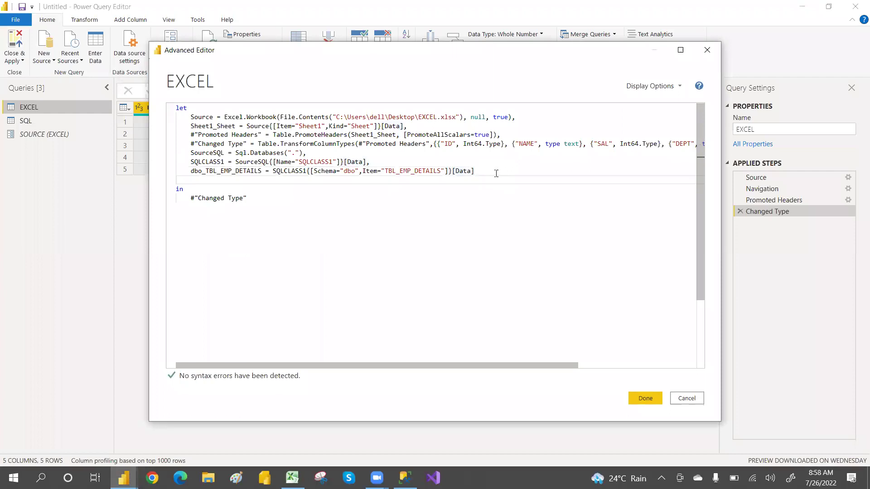
{"action": "type", "text": "res"}
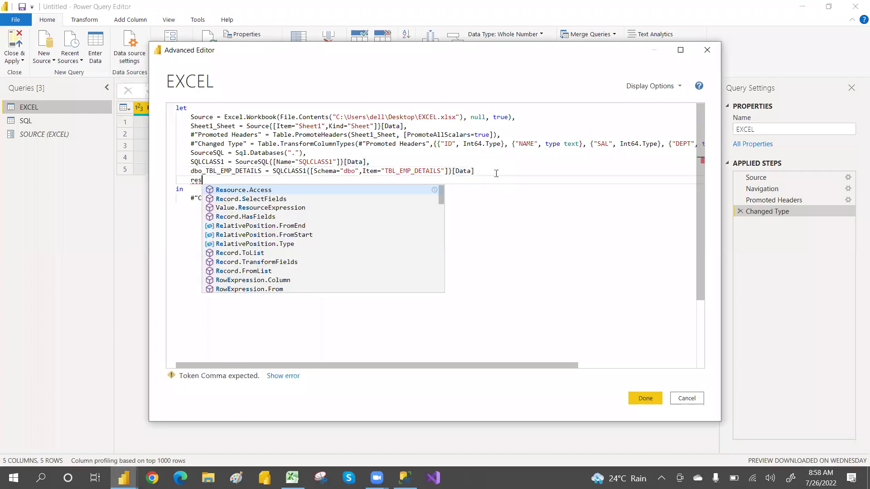
{"action": "type", "text": "ult ="}
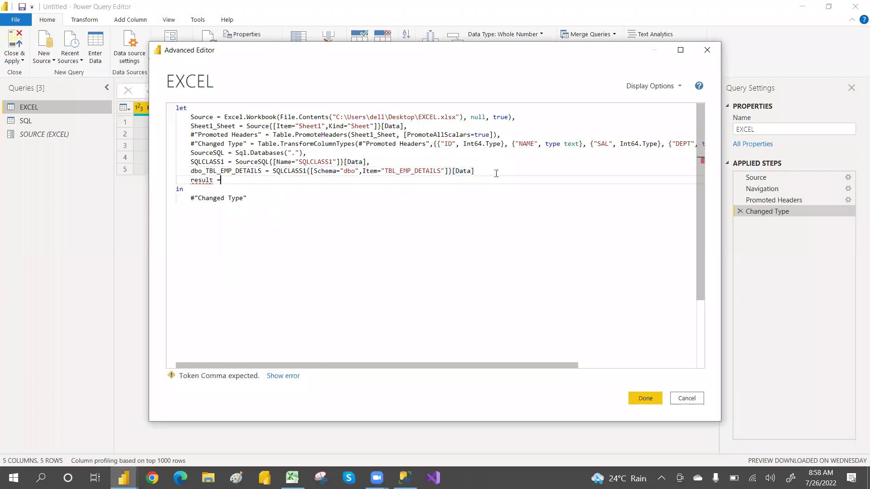
{"action": "type", "text": " if"}
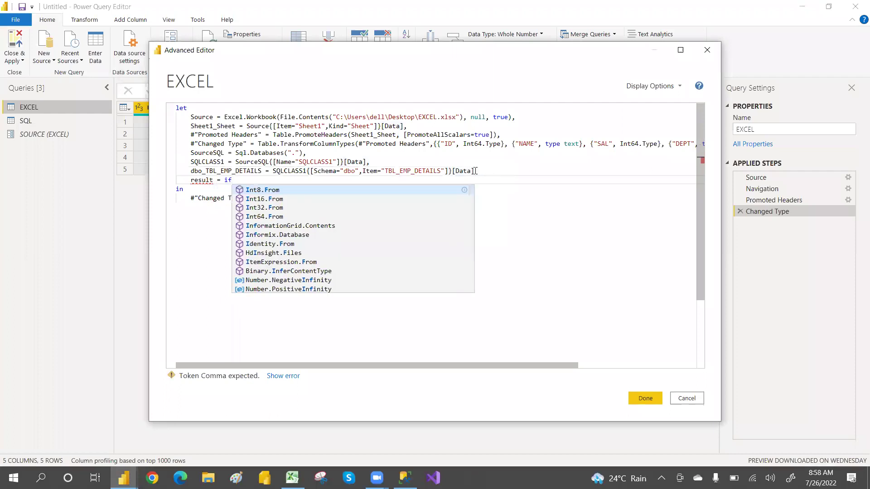
{"action": "left_click", "coordinate": [476, 170]}
{"action": "type", "text": ","}
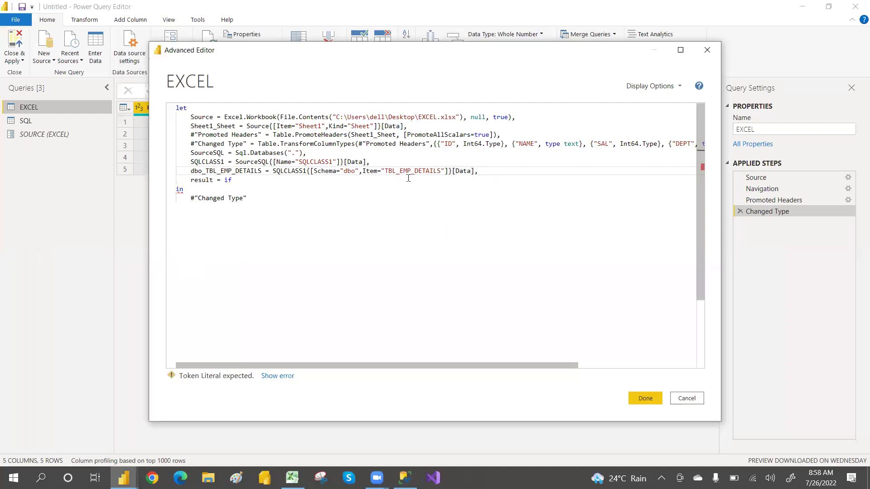
Step: Add the condition (SOURCE="EXCEL") followed by then to the result line of the EXCEL query's M code
{"action": "left_click", "coordinate": [238, 181]}
{"action": "type", "text": "("}
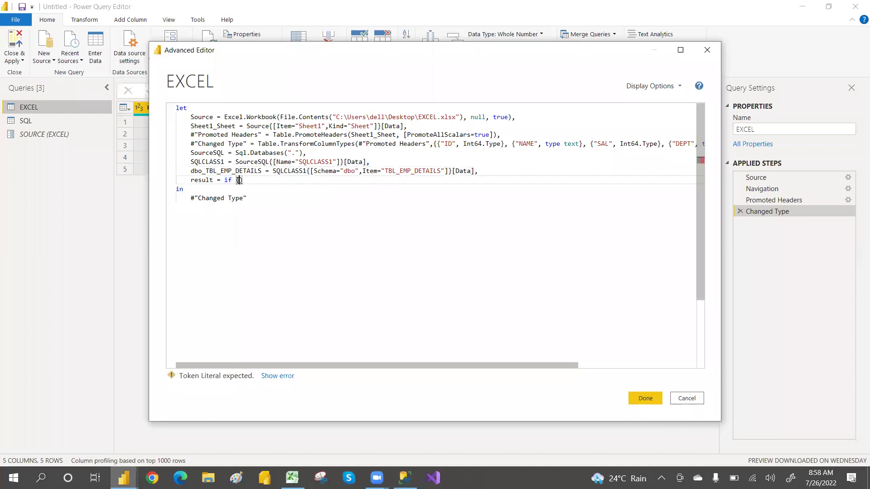
{"action": "type", "text": "sour"}
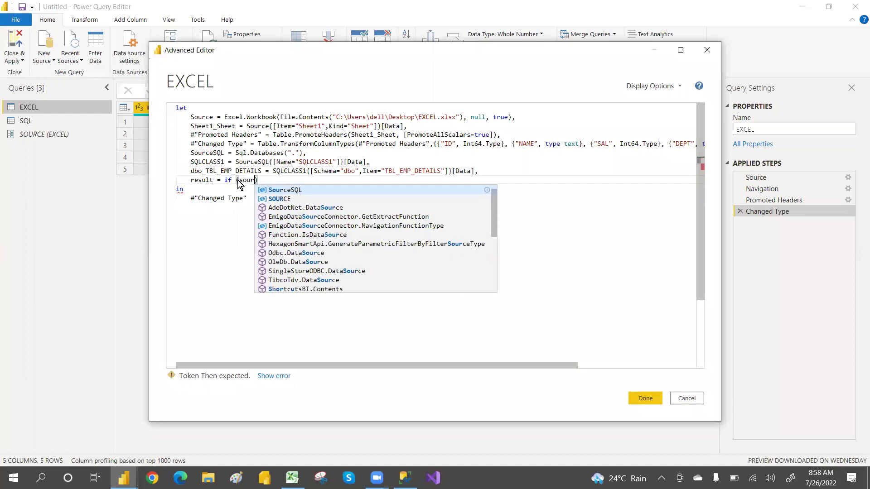
{"action": "left_click", "coordinate": [284, 200]}
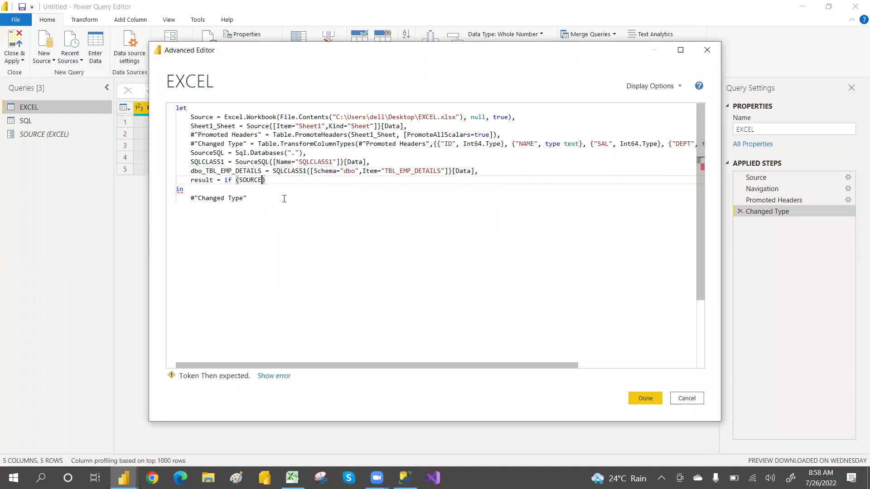
{"action": "type", "text": "="}
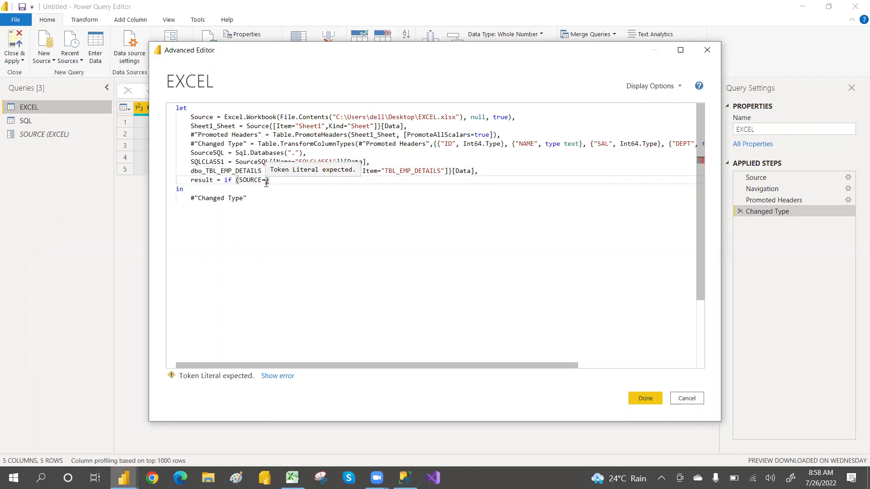
{"action": "type", "text": "\""}
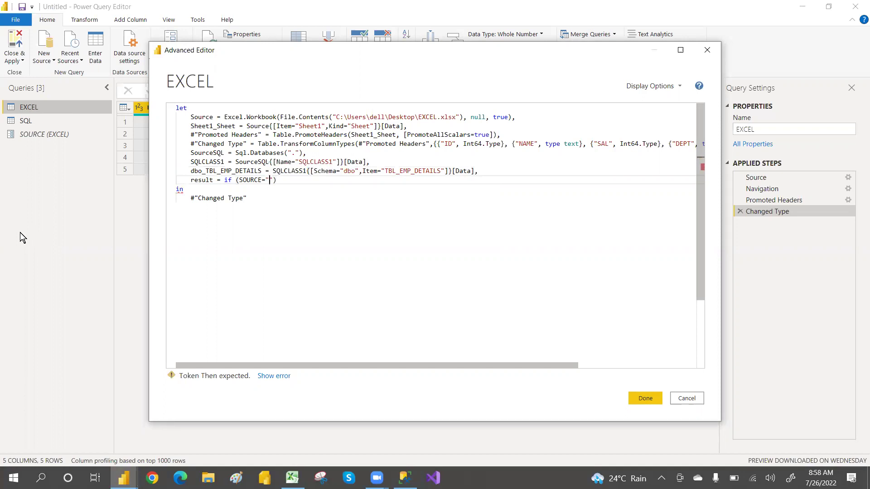
{"action": "type", "text": "EXCEL"}
{"action": "key", "text": "Right"}
{"action": "key", "text": "Right"}
{"action": "type", "text": ","}
{"action": "key", "text": "BackSpace"}
{"action": "type", "text": "TH"}
{"action": "key", "text": "BackSpace"}
{"action": "key", "text": "BackSpace"}
{"action": "type", "text": "then"}
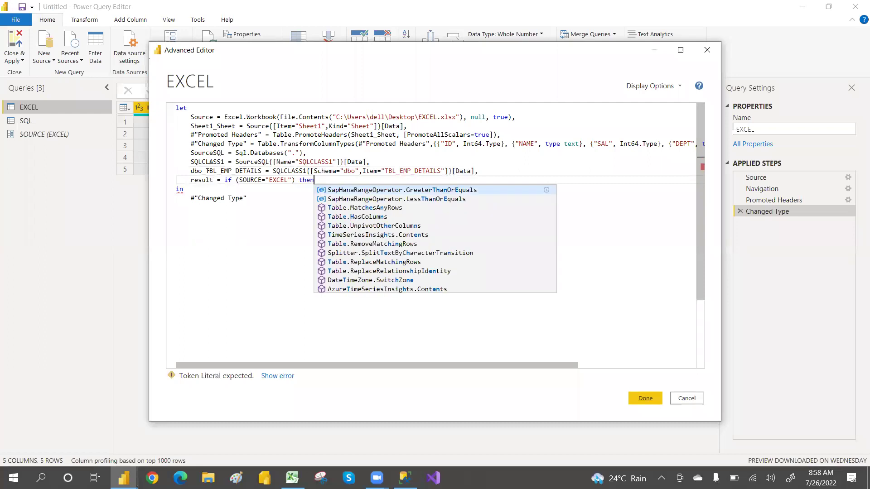
Step: Use #"Changed Type" as the value returned by the then branch and follow it with else
{"action": "left_click_drag", "start_coordinate": [189, 144], "coordinate": [250, 143]}
{"action": "key", "text": "ctrl+c"}
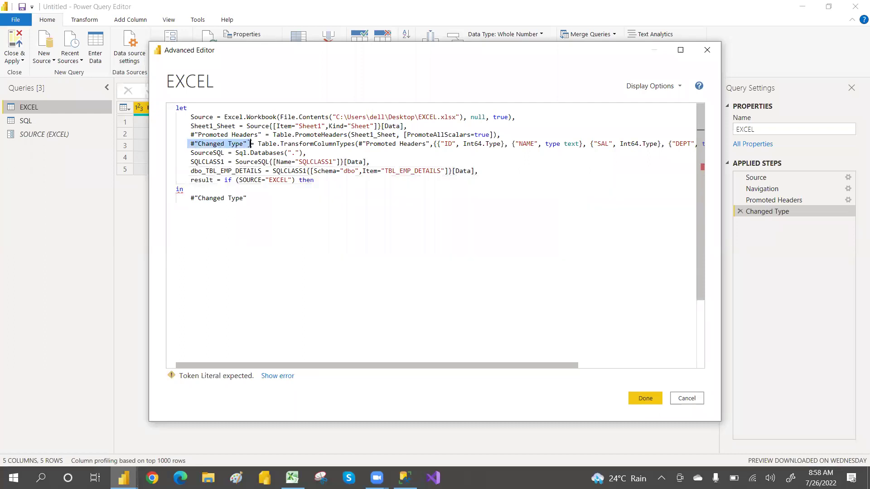
{"action": "left_click", "coordinate": [324, 180]}
{"action": "key", "text": "ctrl+v"}
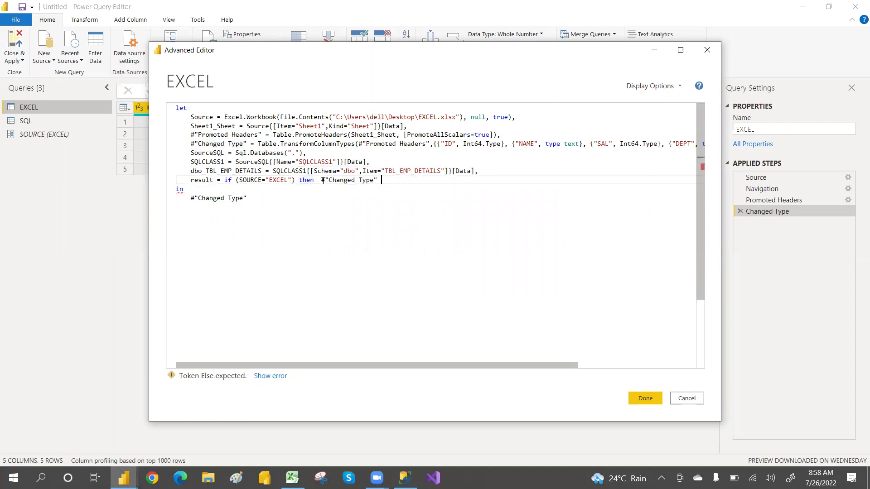
{"action": "left_click_drag", "start_coordinate": [190, 144], "coordinate": [247, 144]}
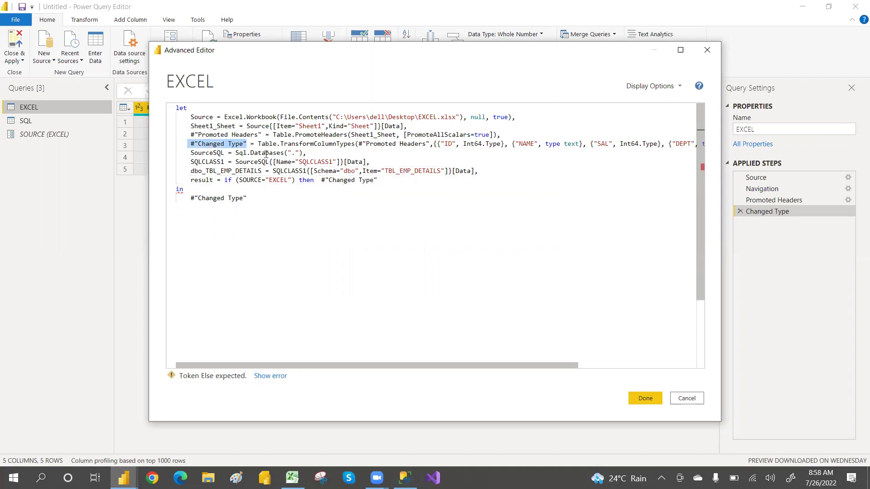
{"action": "left_click", "coordinate": [392, 184]}
{"action": "type", "text": "else"}
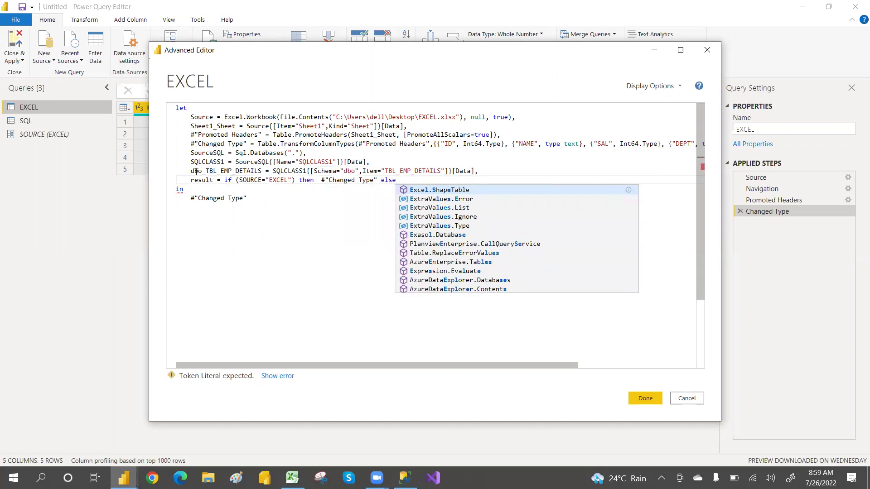
Step: Complete the else branch of the result line with the dbo_TBL_EMP_DETAILS step name
{"action": "left_click_drag", "start_coordinate": [189, 170], "coordinate": [262, 170]}
{"action": "key", "text": "ctrl+c"}
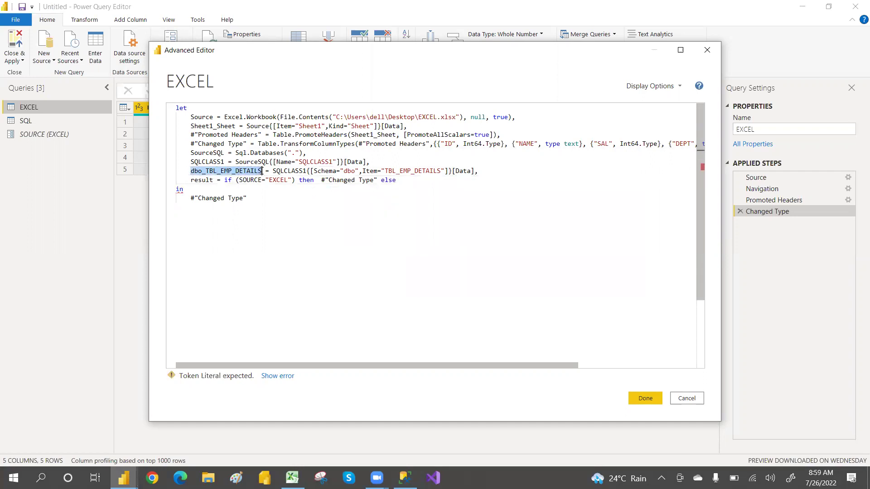
{"action": "left_click", "coordinate": [410, 182]}
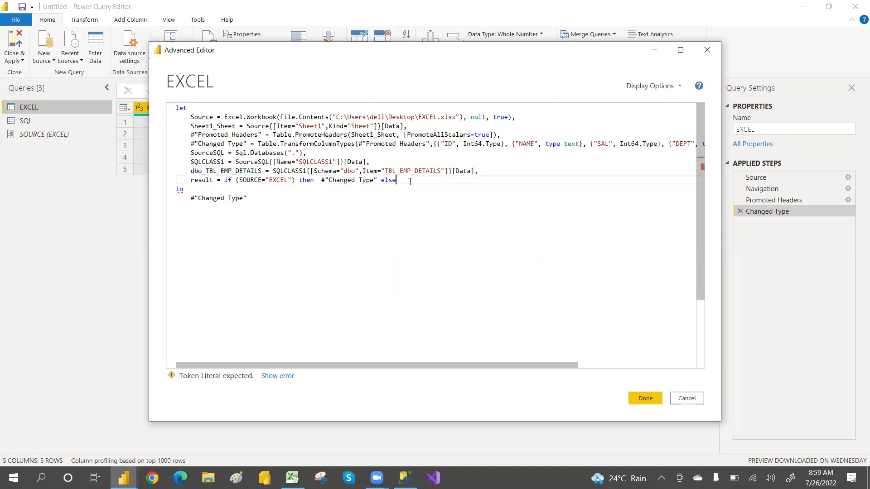
{"action": "key", "text": "ctrl+v"}
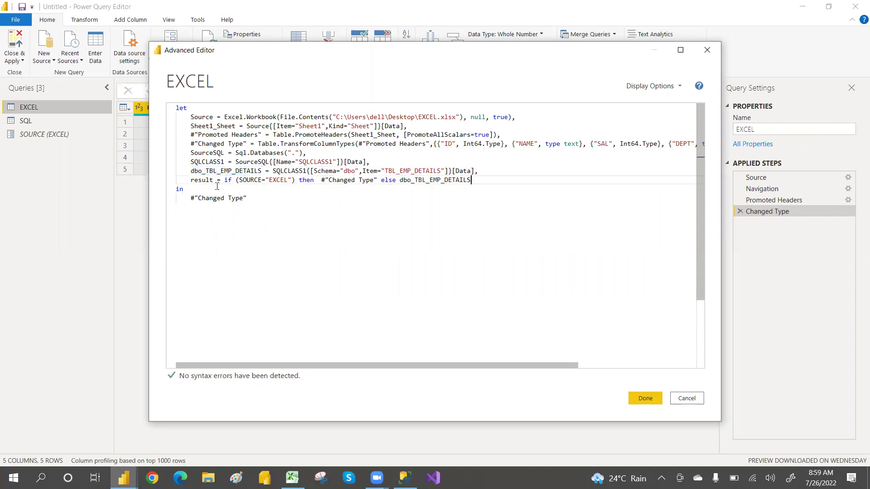
Step: Replace #"Changed Type" after in with result, accept the code, and close and apply the query changes
{"action": "left_click_drag", "start_coordinate": [190, 180], "coordinate": [249, 200]}
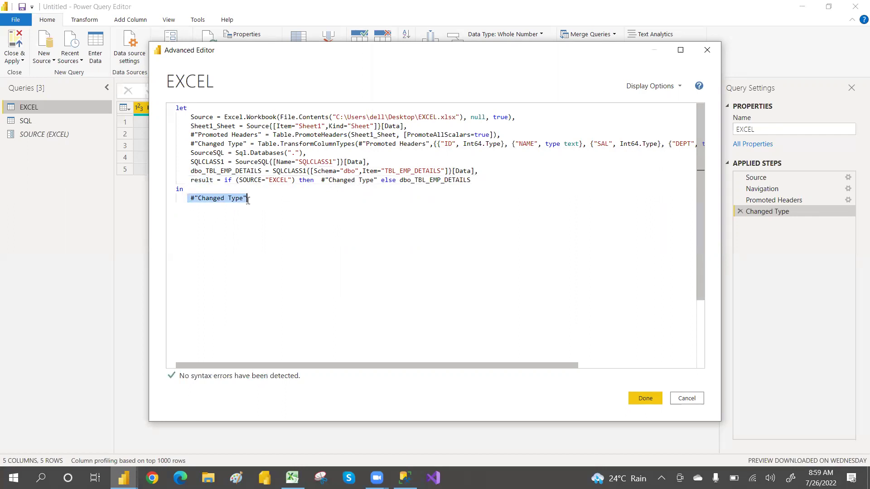
{"action": "type", "text": "result"}
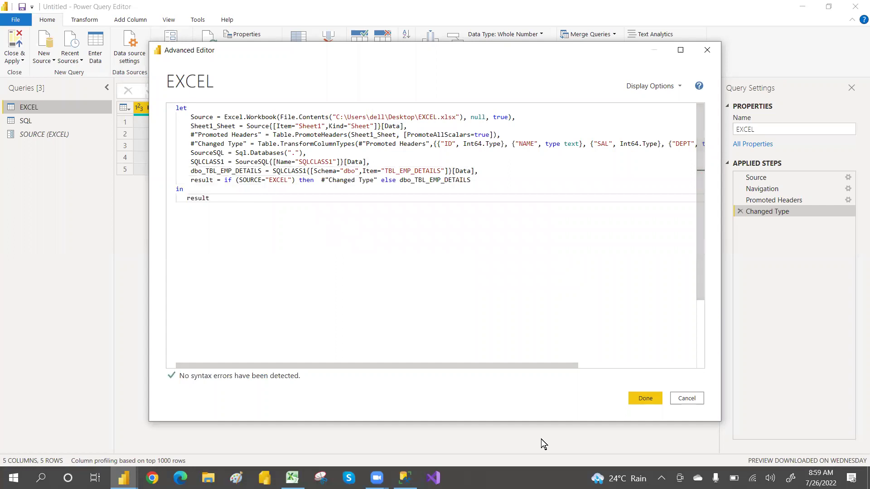
{"action": "left_click", "coordinate": [652, 399]}
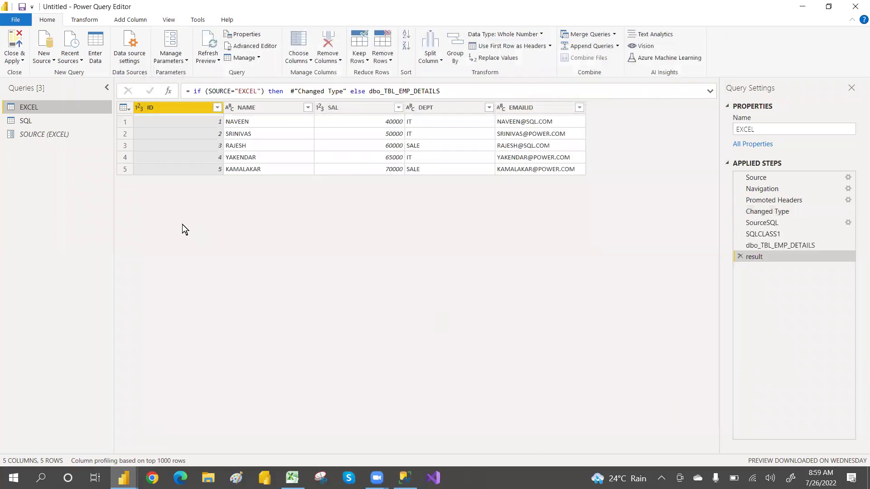
{"action": "left_click", "coordinate": [24, 62]}
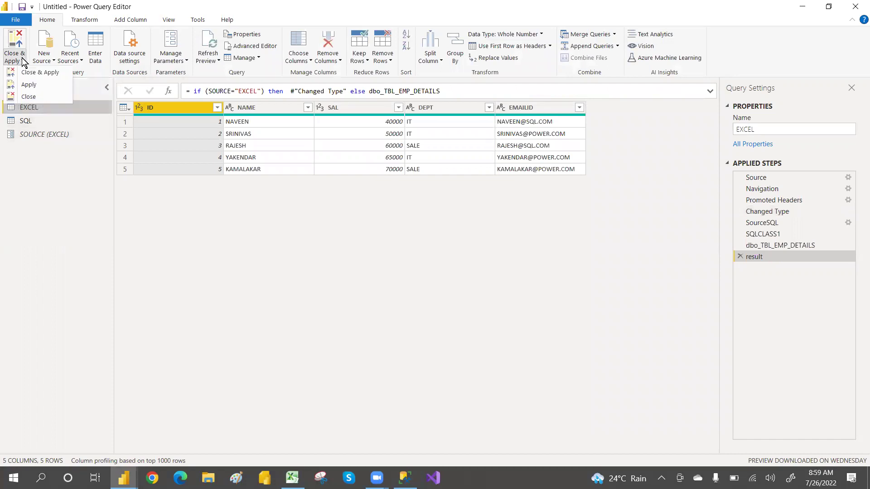
{"action": "left_click", "coordinate": [41, 75]}
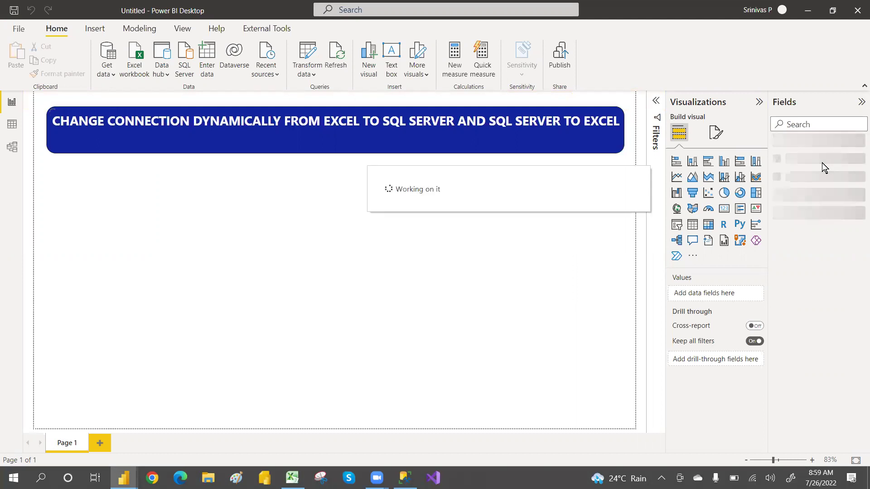
Step: Create a table visual from the EXCEL table's ID, NAME, SAL, DEPT and EMAILID fields
{"action": "left_click", "coordinate": [774, 144]}
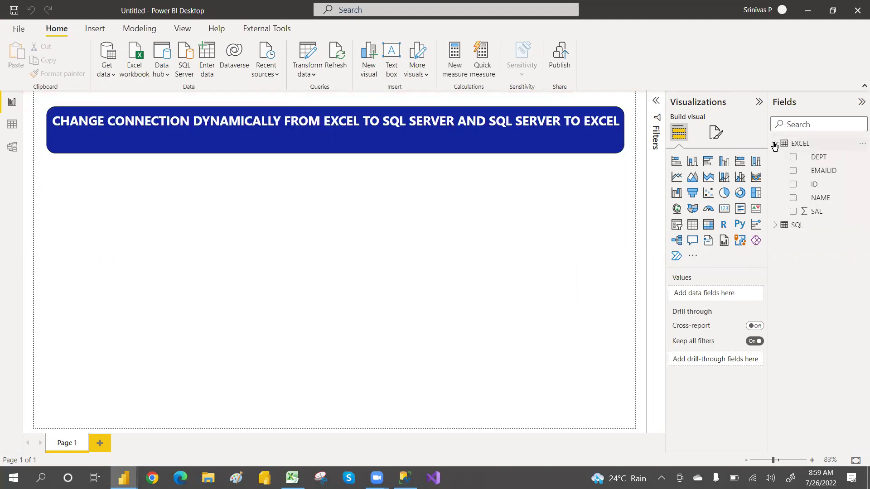
{"action": "left_click", "coordinate": [792, 185]}
{"action": "left_click", "coordinate": [794, 199]}
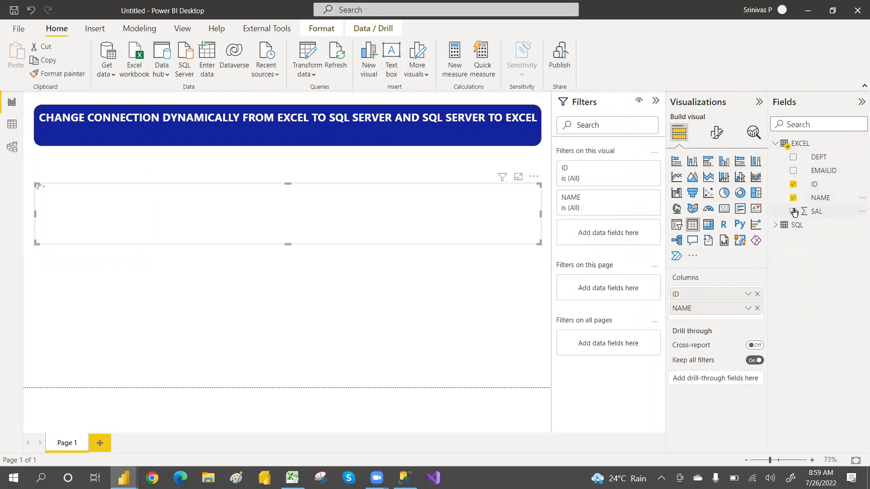
{"action": "left_click", "coordinate": [794, 211]}
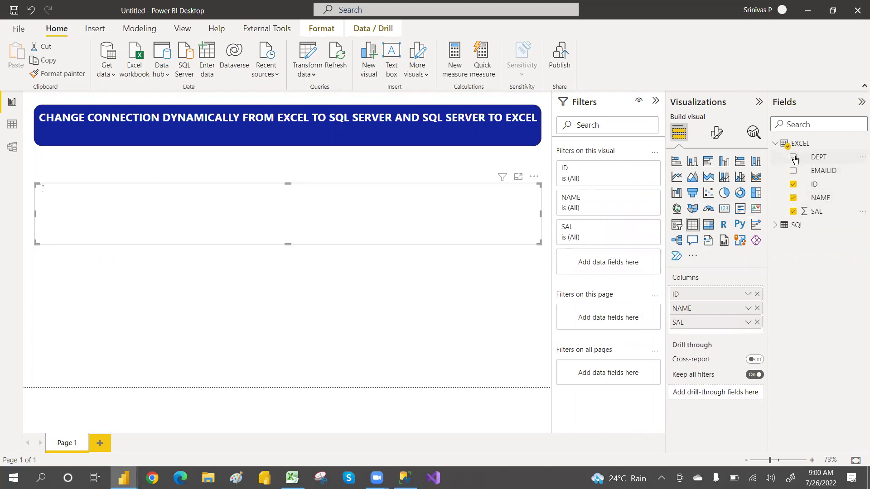
{"action": "left_click", "coordinate": [793, 158]}
{"action": "left_click", "coordinate": [793, 170]}
Step: Resize the table visual to fit closely around its rows and shift it inward below the title banner
{"action": "left_click_drag", "start_coordinate": [539, 244], "coordinate": [478, 307]}
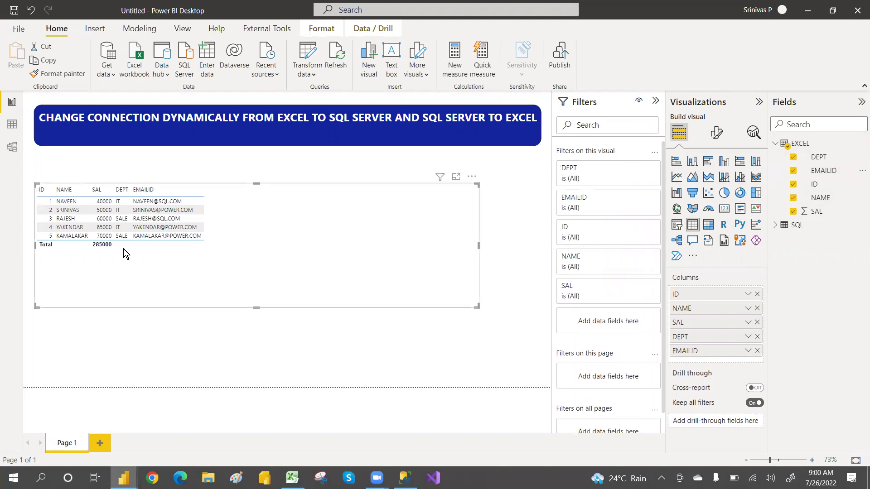
{"action": "left_click_drag", "start_coordinate": [94, 273], "coordinate": [166, 265]}
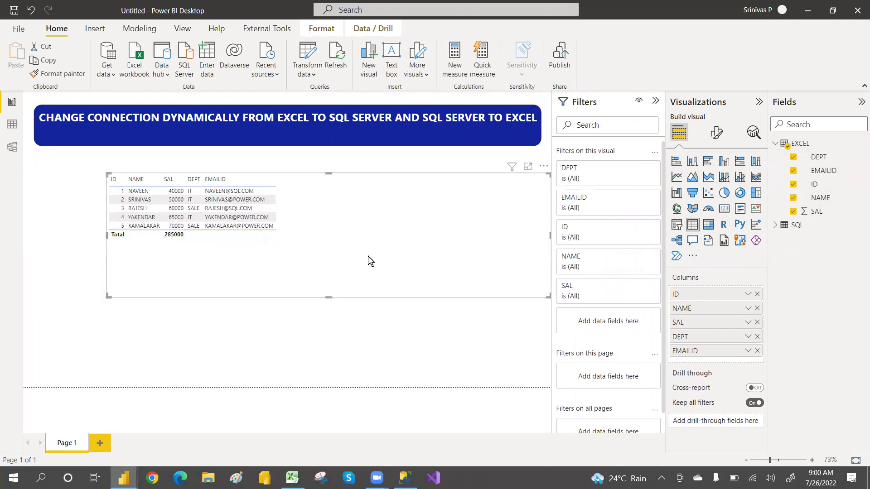
{"action": "left_click_drag", "start_coordinate": [508, 301], "coordinate": [330, 252]}
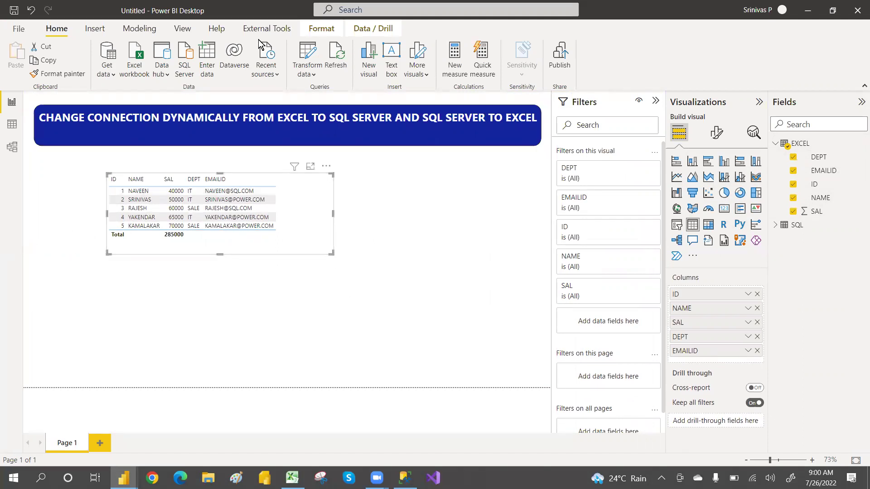
Step: Set the SOURCE parameter to SQL from the report view and apply the change
{"action": "left_click", "coordinate": [312, 75]}
{"action": "left_click", "coordinate": [319, 128]}
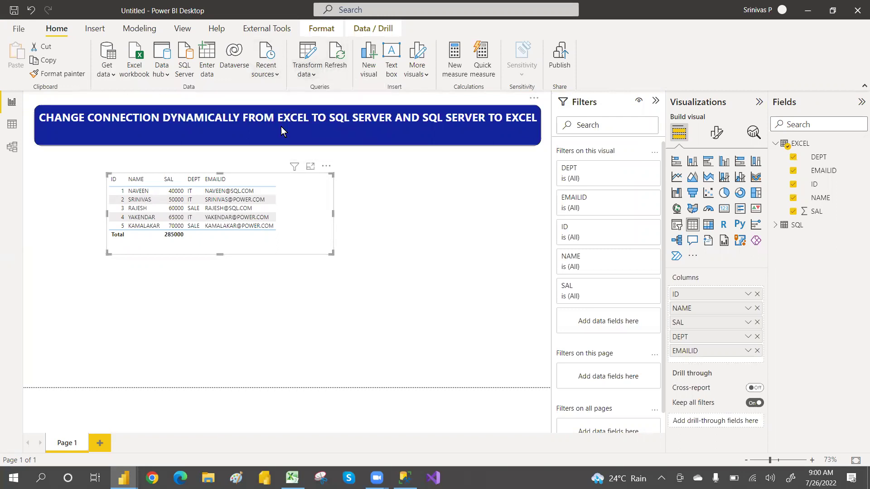
{"action": "left_click_drag", "start_coordinate": [282, 232], "coordinate": [241, 235]}
{"action": "type", "text": "sql"}
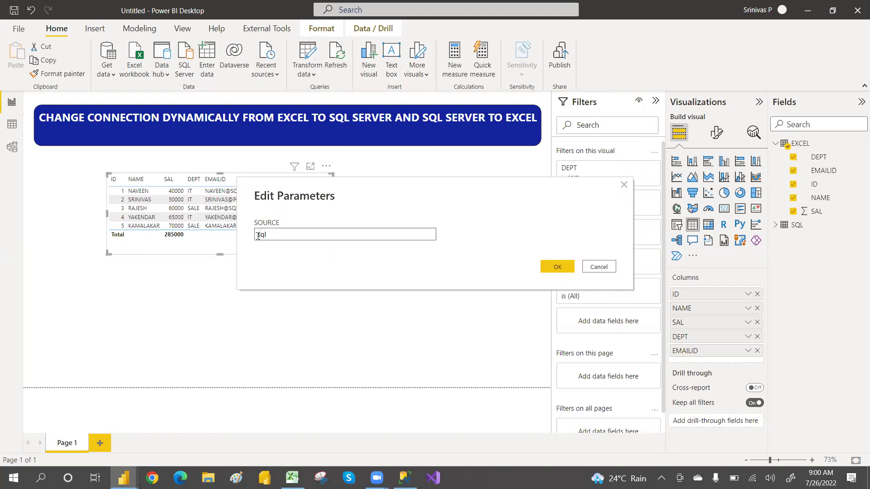
{"action": "key", "text": "BackSpace"}
{"action": "key", "text": "BackSpace"}
{"action": "type", "text": "SQL"}
{"action": "left_click", "coordinate": [556, 267]}
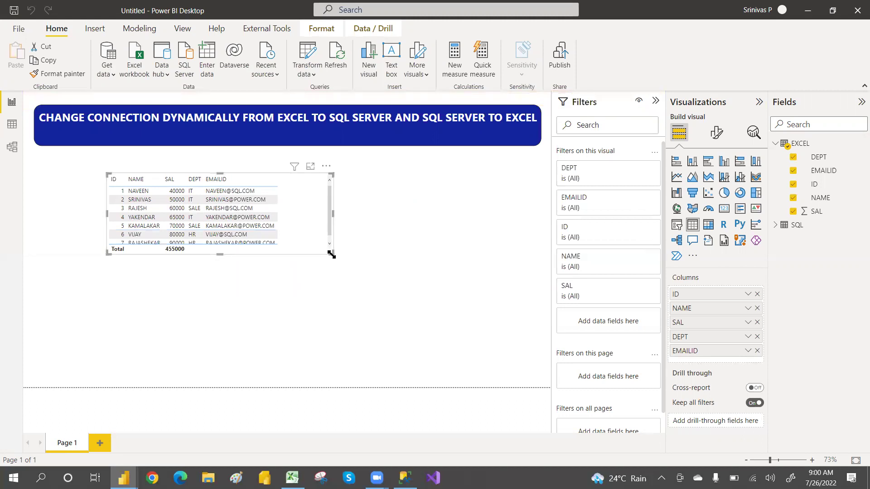
Step: Resize the table visual so all SQL rows fit and move it closer to the title banner
{"action": "left_click_drag", "start_coordinate": [331, 255], "coordinate": [334, 278]}
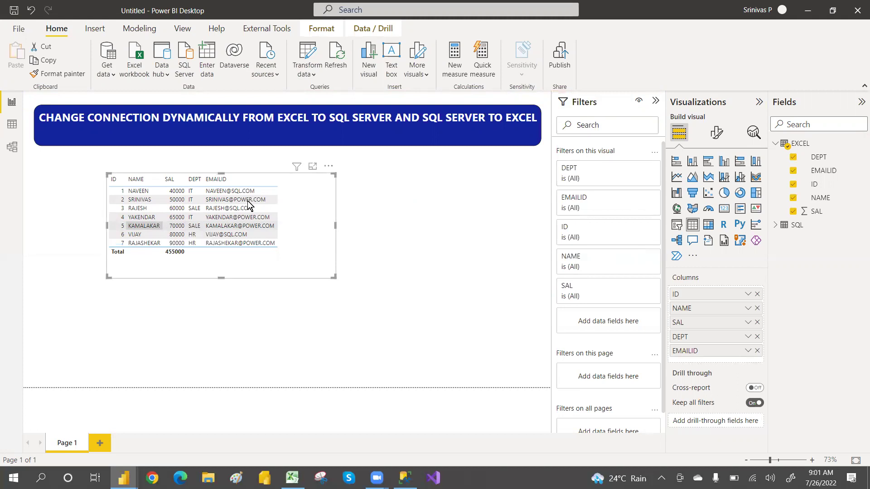
{"action": "left_click_drag", "start_coordinate": [326, 169], "coordinate": [369, 156]}
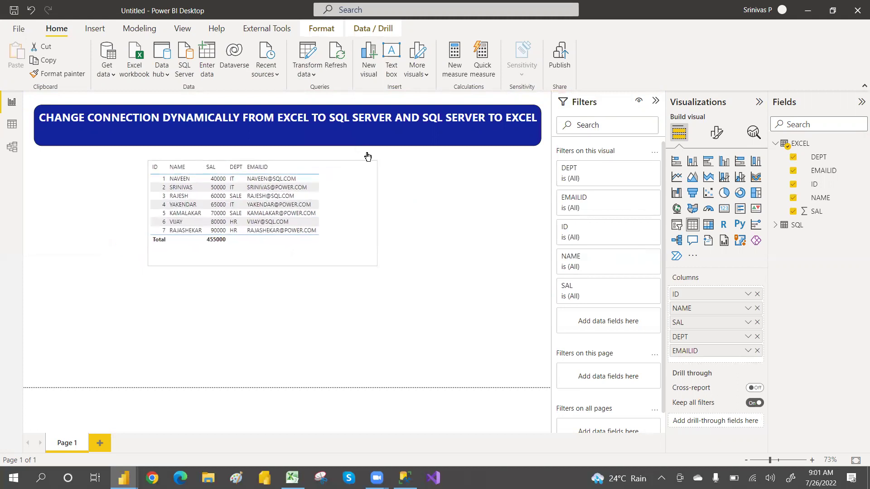
{"action": "left_click_drag", "start_coordinate": [361, 259], "coordinate": [345, 259]}
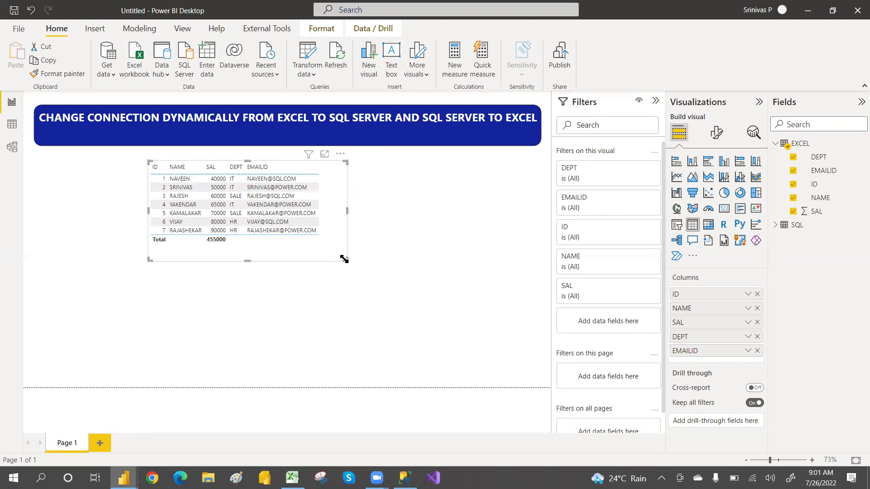
Step: Check the EXCEL query's output in the Power Query Editor, then return to the report
{"action": "left_click", "coordinate": [313, 77]}
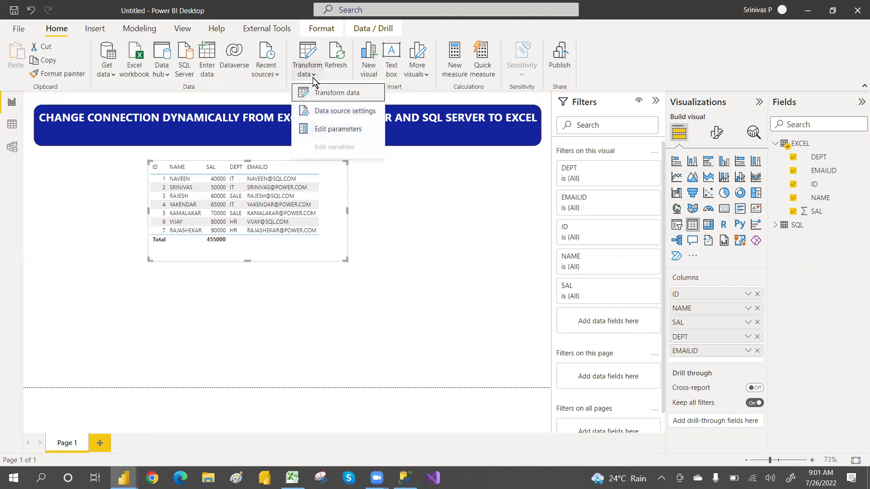
{"action": "left_click", "coordinate": [335, 103]}
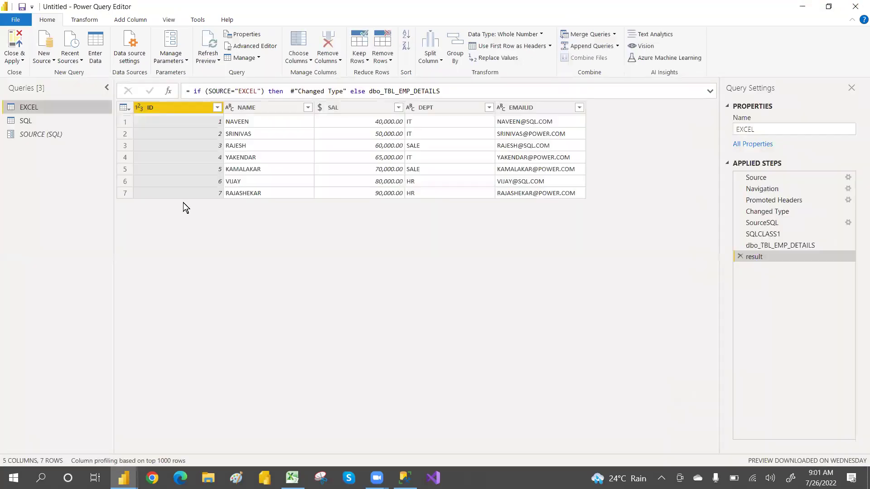
{"action": "left_click", "coordinate": [22, 57]}
{"action": "left_click", "coordinate": [111, 153]}
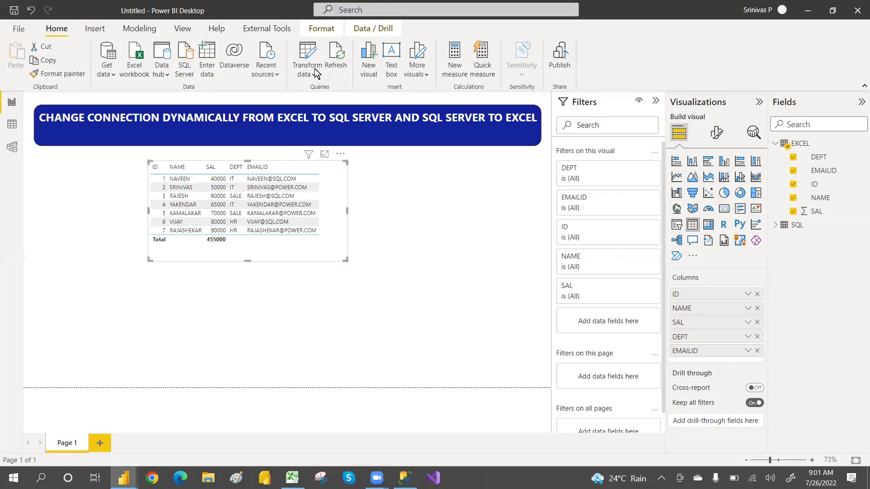
Step: Set the SOURCE parameter back to EXCEL and apply the pending query changes
{"action": "left_click", "coordinate": [315, 74]}
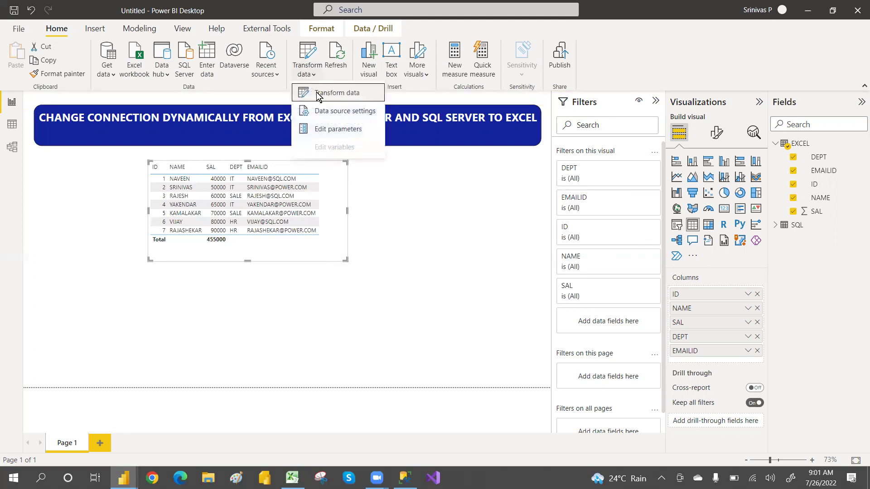
{"action": "left_click", "coordinate": [336, 131]}
{"action": "left_click_drag", "start_coordinate": [296, 239], "coordinate": [231, 245]}
{"action": "type", "text": "EXCEL"}
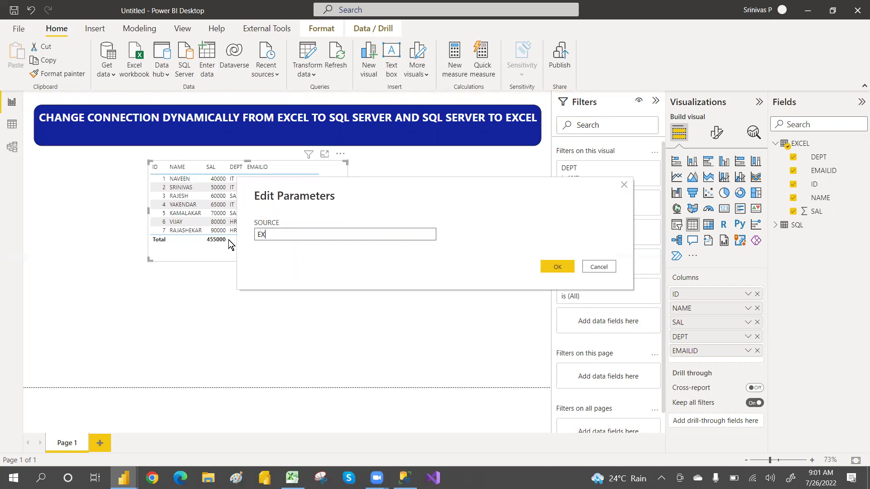
{"action": "left_click", "coordinate": [557, 268]}
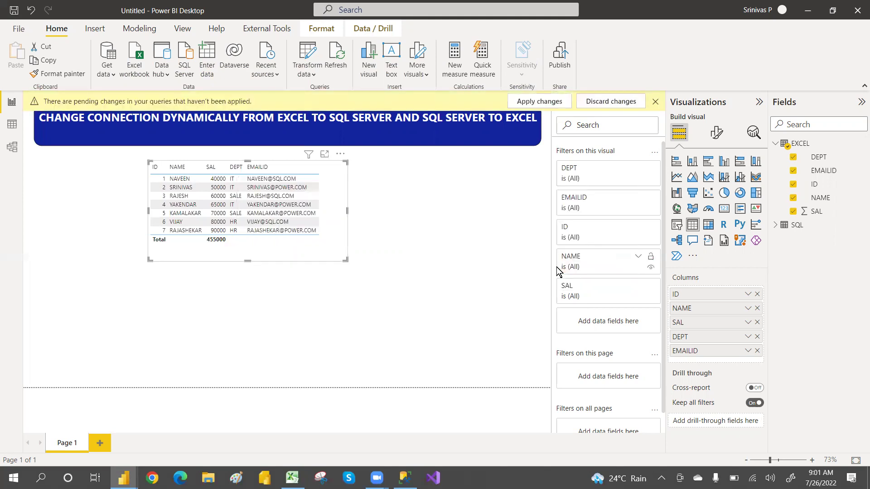
{"action": "left_click", "coordinate": [534, 103]}
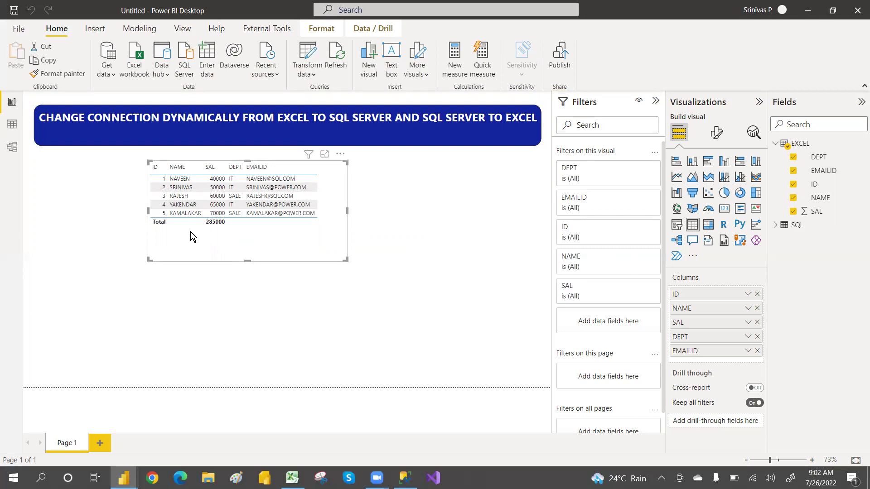
Step: Reposition the table visual near the horizontal centre of the page, just below the title banner
{"action": "left_click_drag", "start_coordinate": [190, 232], "coordinate": [264, 176]}
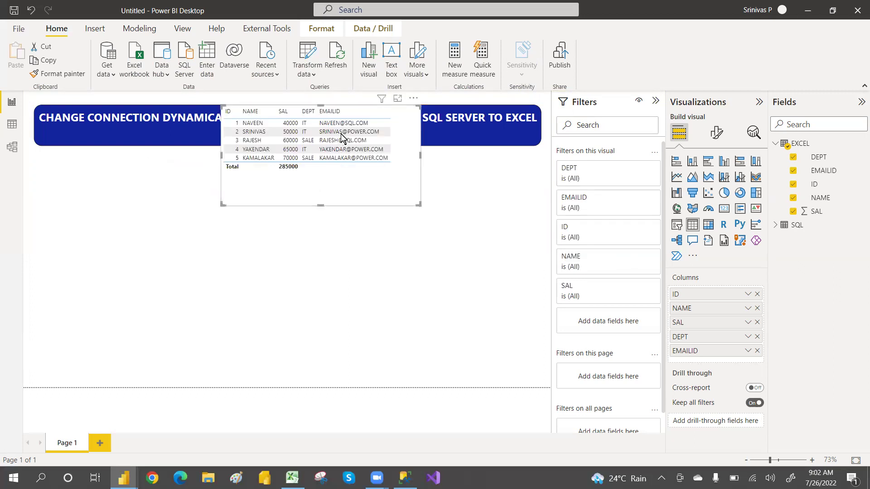
{"action": "left_click_drag", "start_coordinate": [411, 103], "coordinate": [393, 171]}
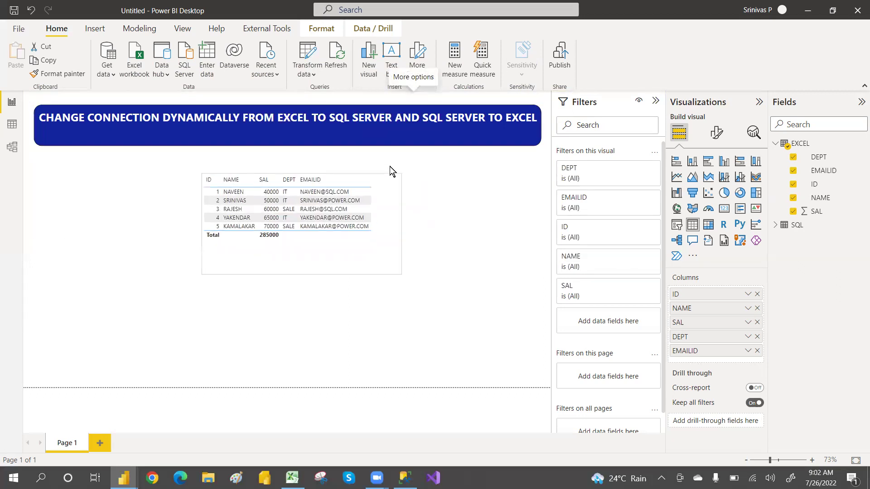